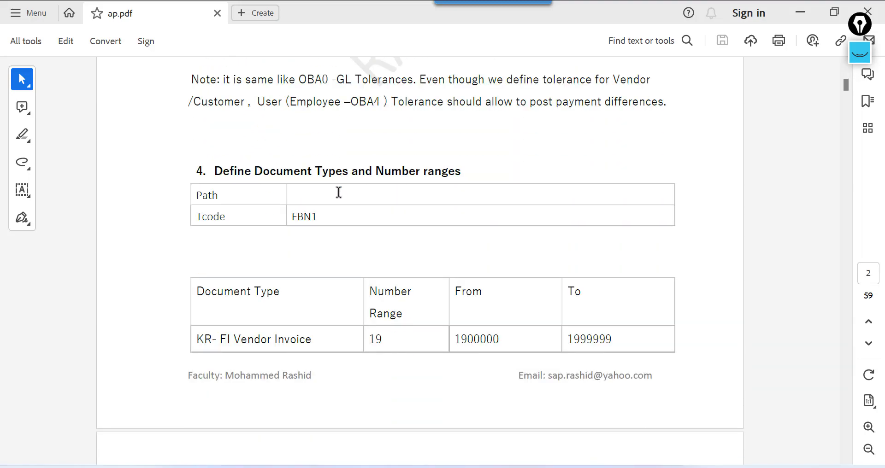
Step: Scroll ap.pdf from Define Document Types down to the eight End-User Activities on page 4
{"action": "scroll", "coordinate": [338, 193], "scroll_direction": "up", "scroll_amount": 20}
{"action": "scroll", "coordinate": [339, 191], "scroll_direction": "down", "scroll_amount": 20}
{"action": "scroll", "coordinate": [338, 190], "scroll_direction": "down", "scroll_amount": 20}
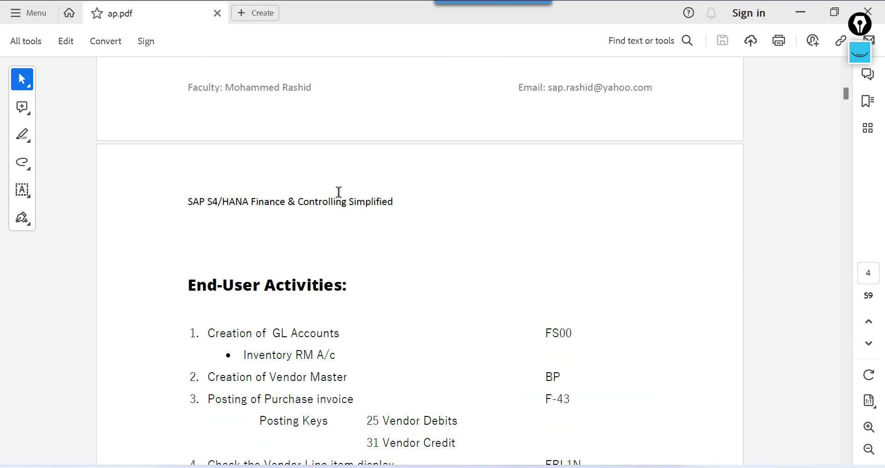
{"action": "scroll", "coordinate": [339, 191], "scroll_direction": "down", "scroll_amount": 10}
{"action": "scroll", "coordinate": [339, 192], "scroll_direction": "up", "scroll_amount": 4}
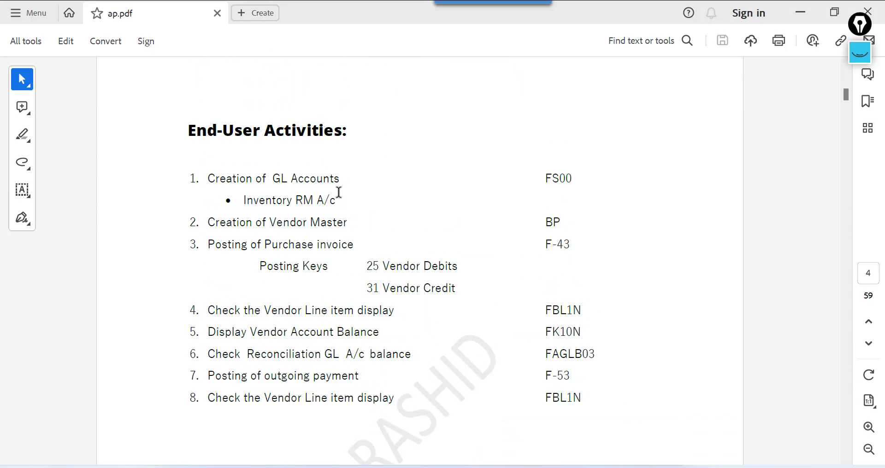
{"action": "scroll", "coordinate": [339, 193], "scroll_direction": "down", "scroll_amount": 1}
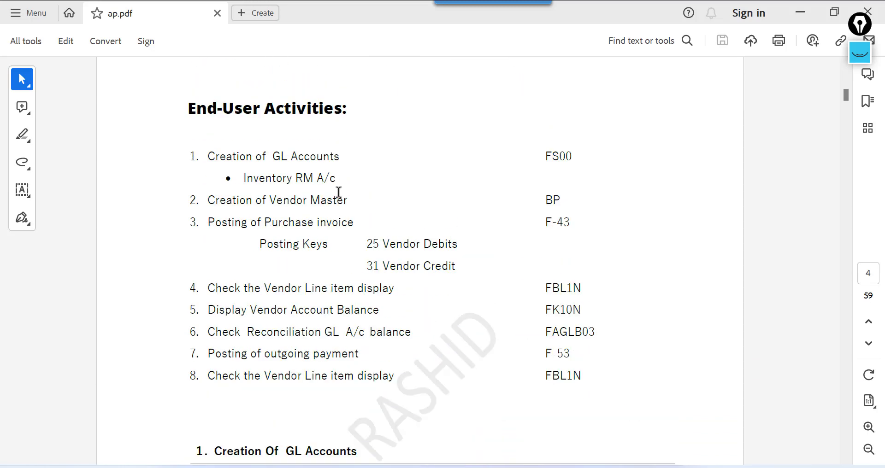
{"action": "scroll", "coordinate": [368, 238], "scroll_direction": "down", "scroll_amount": 1}
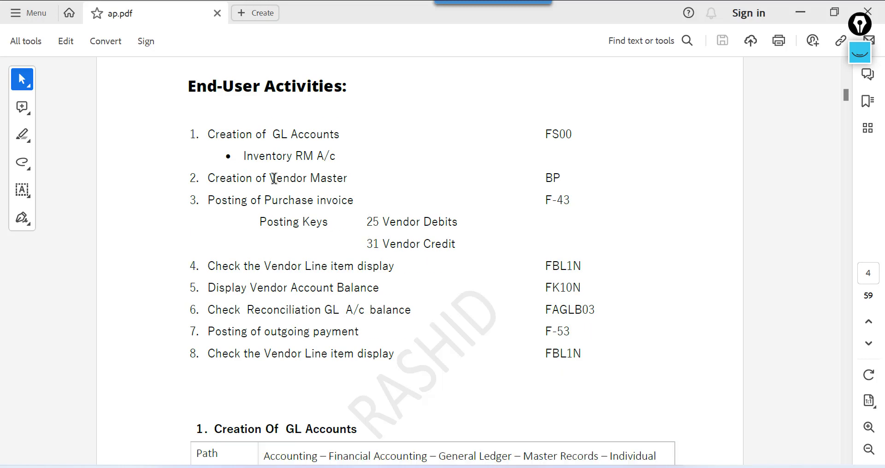
{"action": "scroll", "coordinate": [308, 210], "scroll_direction": "down", "scroll_amount": 8}
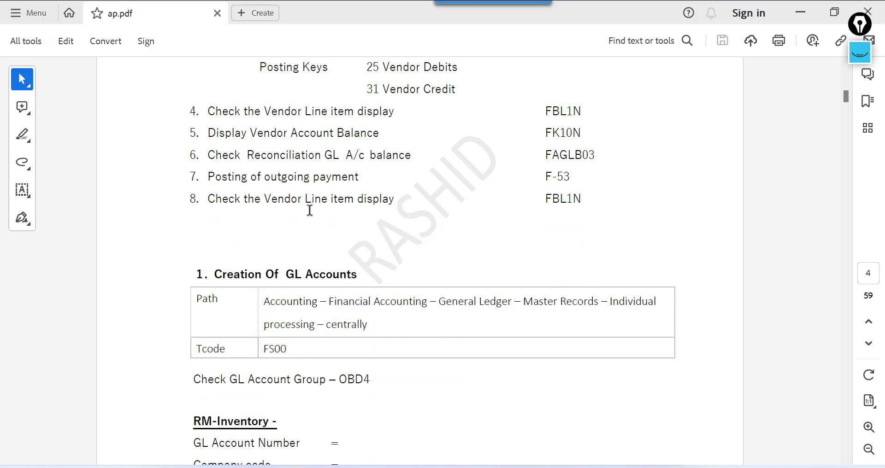
{"action": "scroll", "coordinate": [310, 213], "scroll_direction": "down", "scroll_amount": 16}
{"action": "scroll", "coordinate": [310, 210], "scroll_direction": "up", "scroll_amount": 20}
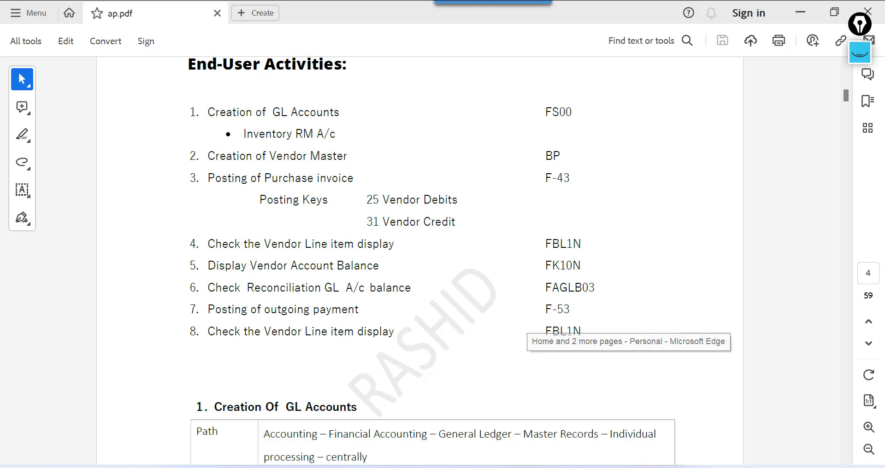
Step: Switch to the Fiori launchpad and mark the first Account Payable tiles with their T-codes
{"action": "left_click", "coordinate": [601, 458]}
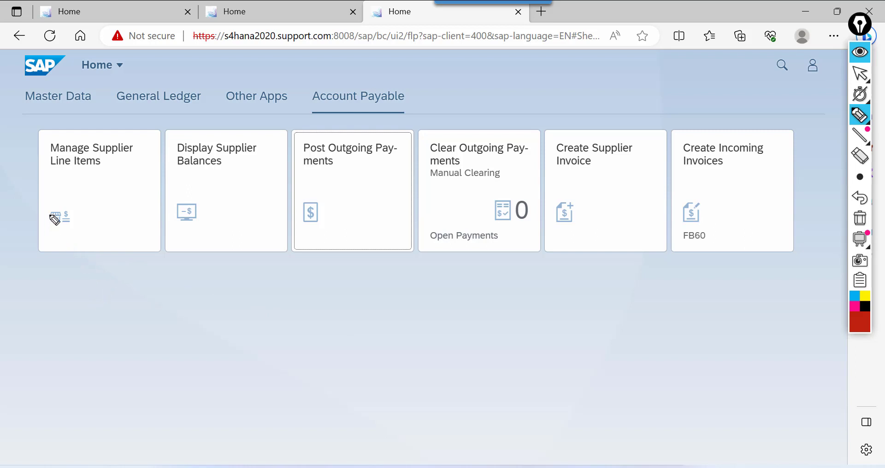
{"action": "mouse_move", "coordinate": [61, 223]}
{"action": "left_mouse_down"}
{"action": "mouse_move", "coordinate": [50, 249]}
{"action": "mouse_move", "coordinate": [67, 233]}
{"action": "mouse_move", "coordinate": [131, 220]}
{"action": "mouse_move", "coordinate": [134, 199]}
{"action": "left_mouse_up"}
{"action": "left_click_drag", "start_coordinate": [75, 254], "coordinate": [132, 230]}
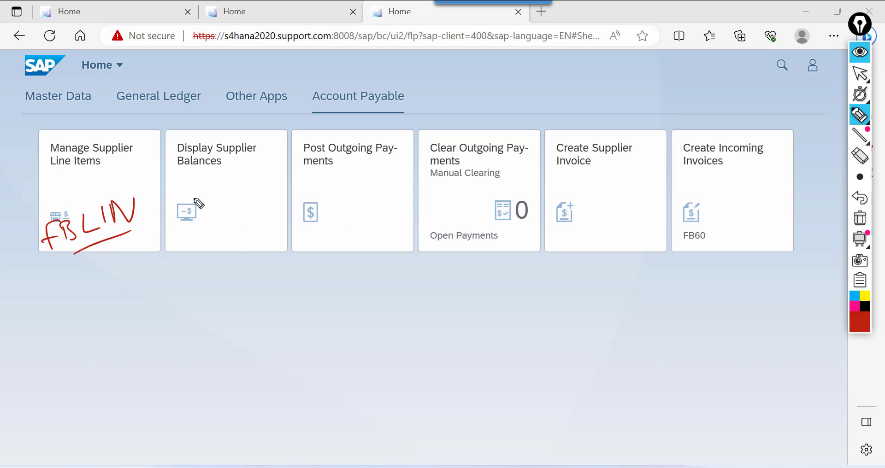
{"action": "mouse_move", "coordinate": [197, 198]}
{"action": "left_mouse_down"}
{"action": "mouse_move", "coordinate": [186, 227]}
{"action": "mouse_move", "coordinate": [198, 210]}
{"action": "mouse_move", "coordinate": [207, 215]}
{"action": "left_mouse_up"}
{"action": "mouse_move", "coordinate": [220, 196]}
{"action": "left_mouse_down"}
{"action": "mouse_move", "coordinate": [221, 213]}
{"action": "mouse_move", "coordinate": [241, 190]}
{"action": "mouse_move", "coordinate": [265, 197]}
{"action": "mouse_move", "coordinate": [270, 181]}
{"action": "left_mouse_up"}
{"action": "mouse_move", "coordinate": [208, 229]}
{"action": "left_mouse_down"}
{"action": "mouse_move", "coordinate": [247, 215]}
{"action": "mouse_move", "coordinate": [220, 239]}
{"action": "mouse_move", "coordinate": [238, 247]}
{"action": "mouse_move", "coordinate": [256, 236]}
{"action": "left_mouse_up"}
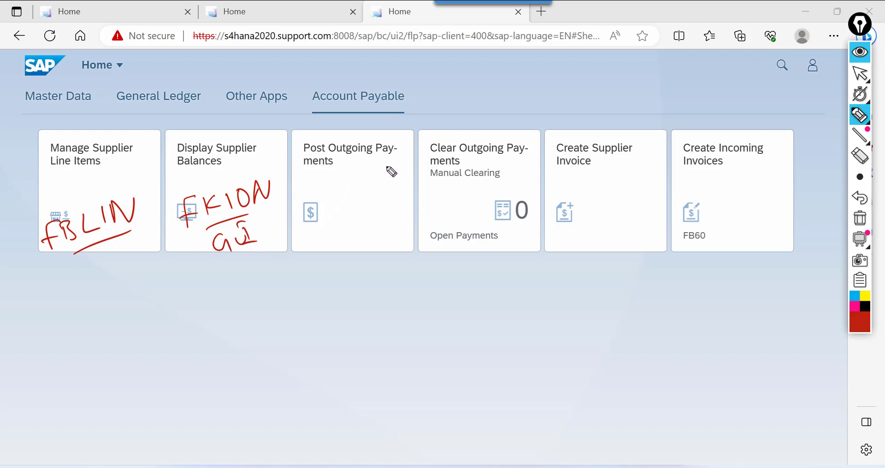
Step: Annotate the remaining tiles through Create Incoming Invoices (FB60), then clear the annotations
{"action": "mouse_move", "coordinate": [332, 202]}
{"action": "left_mouse_down"}
{"action": "mouse_move", "coordinate": [339, 215]}
{"action": "mouse_move", "coordinate": [364, 212]}
{"action": "mouse_move", "coordinate": [386, 194]}
{"action": "mouse_move", "coordinate": [376, 211]}
{"action": "left_mouse_up"}
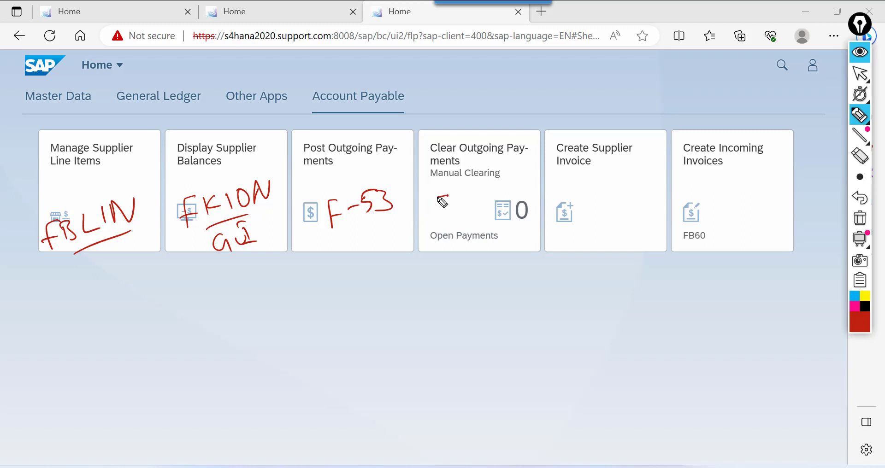
{"action": "mouse_move", "coordinate": [447, 197]}
{"action": "left_mouse_down"}
{"action": "mouse_move", "coordinate": [436, 225]}
{"action": "mouse_move", "coordinate": [446, 212]}
{"action": "left_mouse_up"}
{"action": "mouse_move", "coordinate": [453, 209]}
{"action": "left_mouse_down"}
{"action": "mouse_move", "coordinate": [485, 210]}
{"action": "mouse_move", "coordinate": [480, 216]}
{"action": "left_mouse_up"}
{"action": "mouse_move", "coordinate": [494, 194]}
{"action": "left_mouse_down"}
{"action": "mouse_move", "coordinate": [509, 202]}
{"action": "mouse_move", "coordinate": [505, 217]}
{"action": "left_mouse_up"}
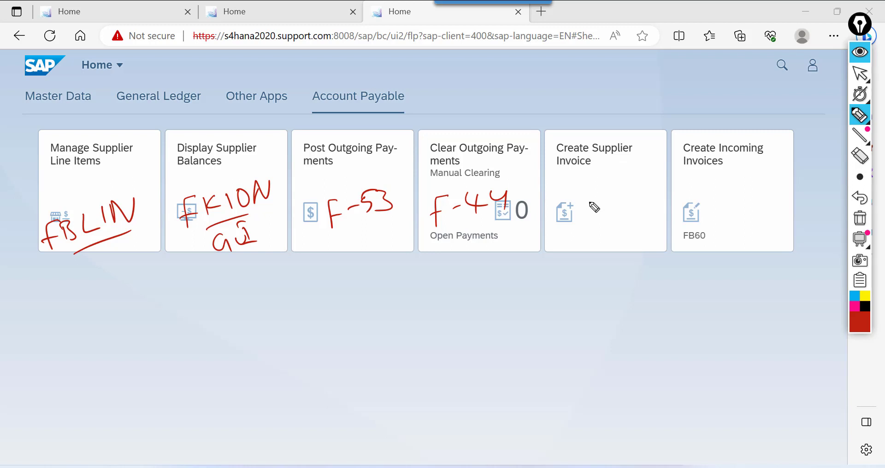
{"action": "mouse_move", "coordinate": [581, 202]}
{"action": "left_mouse_down"}
{"action": "mouse_move", "coordinate": [629, 203]}
{"action": "mouse_move", "coordinate": [608, 220]}
{"action": "left_mouse_up"}
{"action": "left_click_drag", "start_coordinate": [630, 216], "coordinate": [629, 216]}
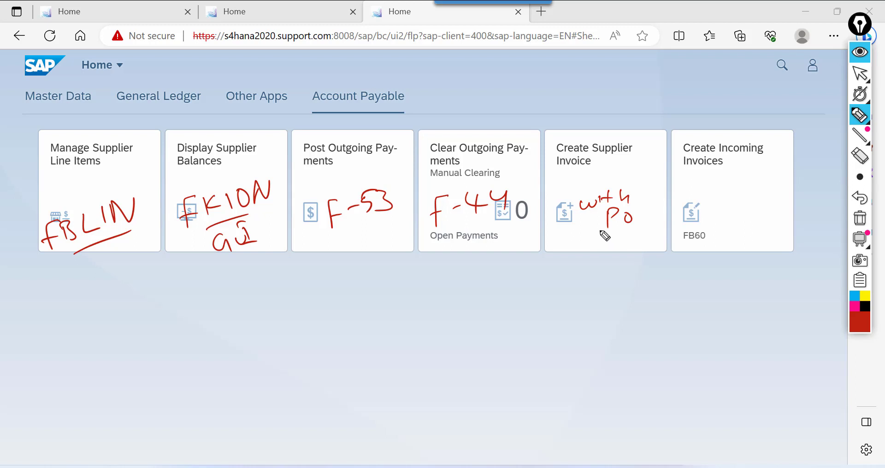
{"action": "left_click_drag", "start_coordinate": [595, 227], "coordinate": [605, 237]}
{"action": "left_click_drag", "start_coordinate": [607, 226], "coordinate": [584, 243]}
{"action": "mouse_move", "coordinate": [682, 250]}
{"action": "left_mouse_down"}
{"action": "mouse_move", "coordinate": [705, 253]}
{"action": "mouse_move", "coordinate": [681, 225]}
{"action": "mouse_move", "coordinate": [697, 259]}
{"action": "left_mouse_up"}
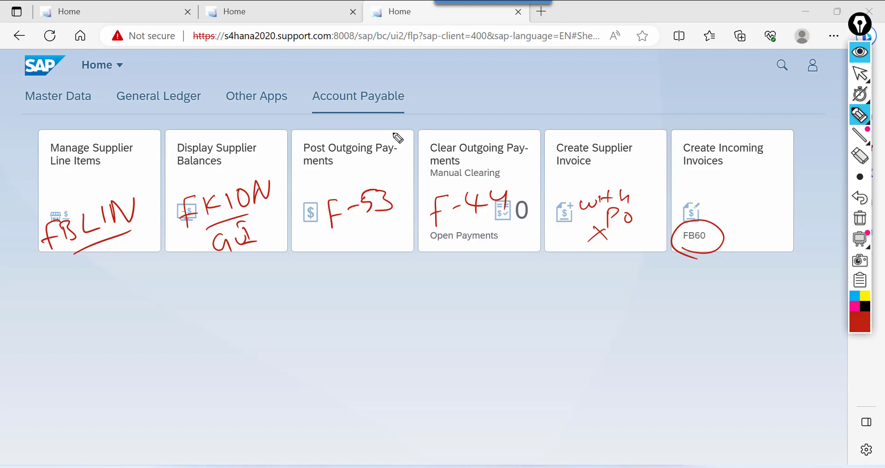
{"action": "key", "text": "Escape"}
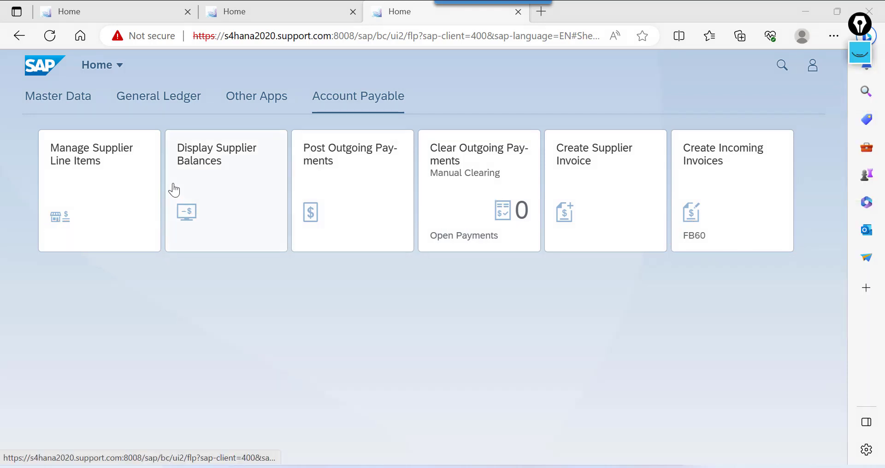
Step: Search Manage Supplier Line Items for Open Items of supplier 300000 XYZ LTD
{"action": "left_click", "coordinate": [101, 196]}
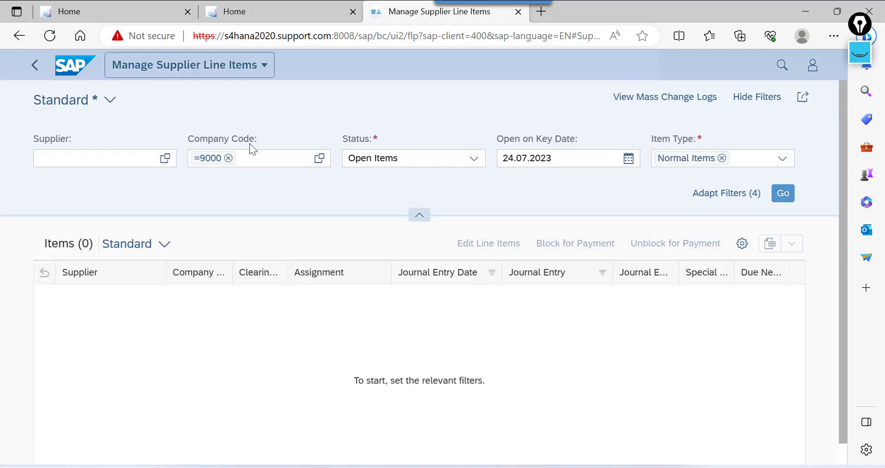
{"action": "left_click", "coordinate": [109, 164]}
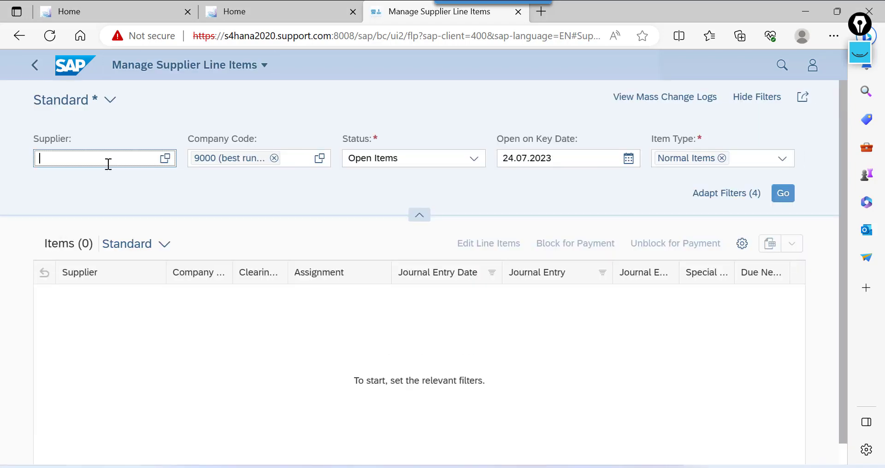
{"action": "type", "text": "300000"}
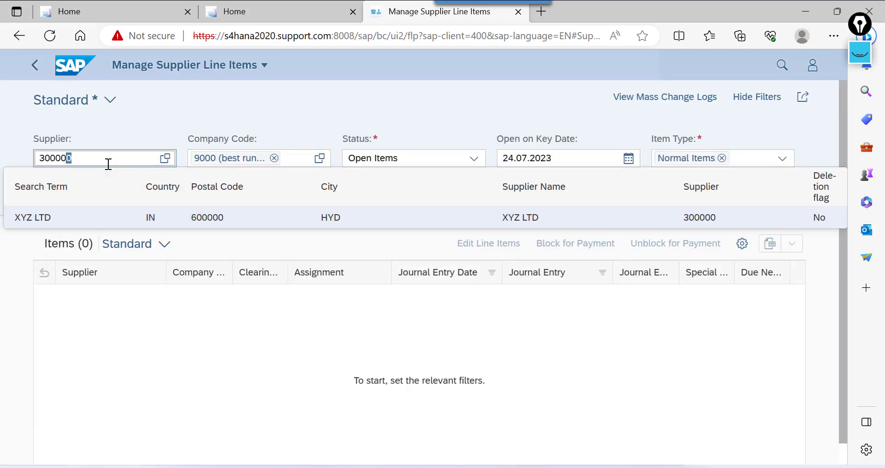
{"action": "left_click", "coordinate": [83, 223]}
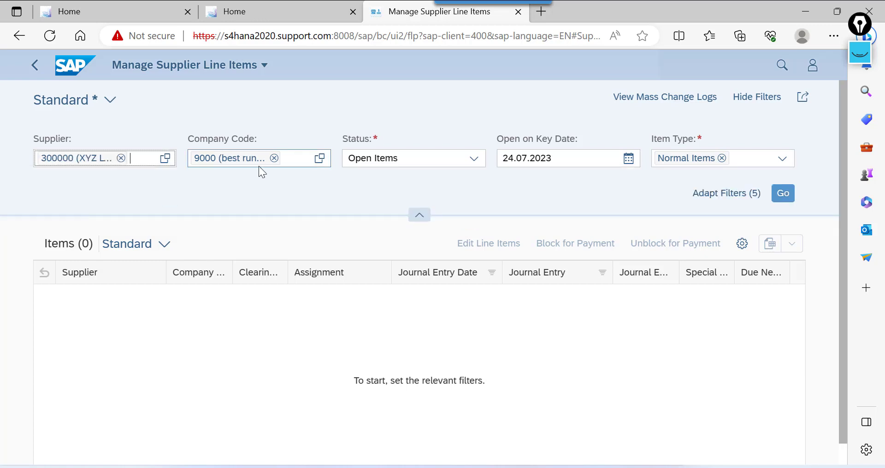
{"action": "left_click", "coordinate": [399, 165]}
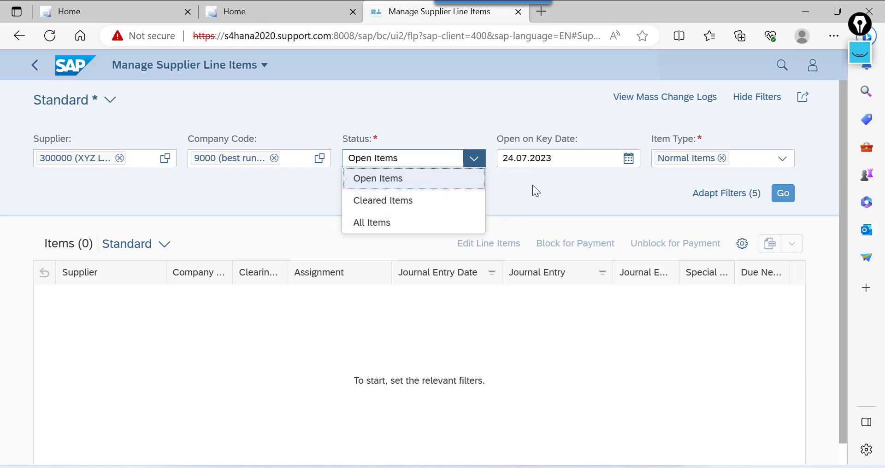
{"action": "left_click", "coordinate": [561, 180]}
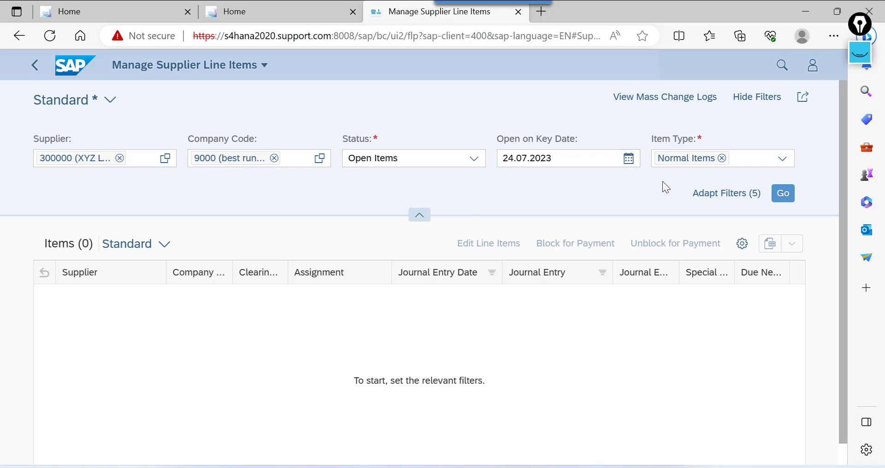
{"action": "left_click", "coordinate": [785, 197]}
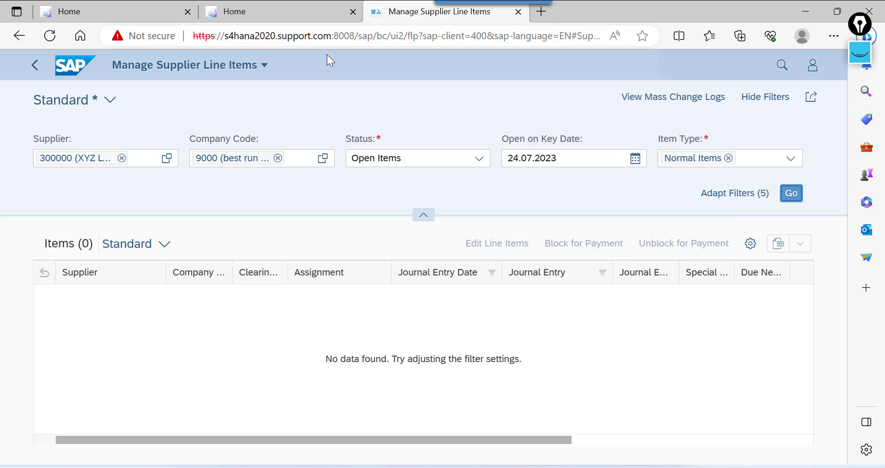
Step: Open Create Incoming Invoices and apply template FB60_INV, adding a 1.000,00 debit to G/L 201300
{"action": "left_click", "coordinate": [290, 18]}
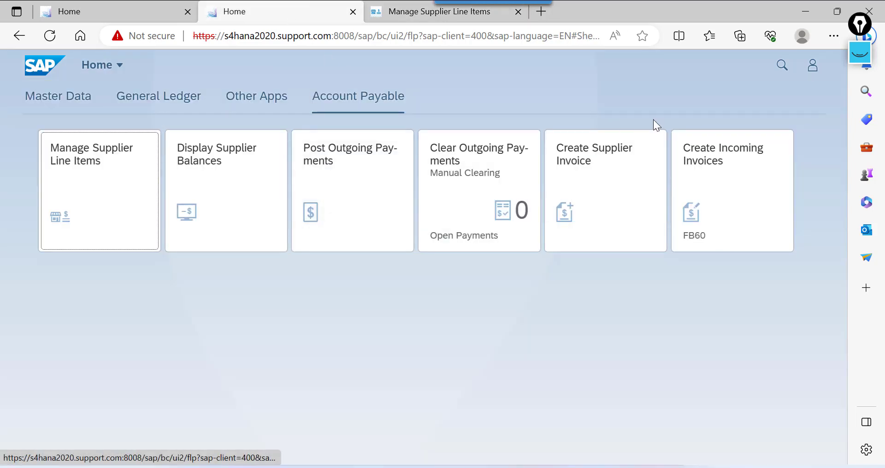
{"action": "left_click", "coordinate": [723, 185]}
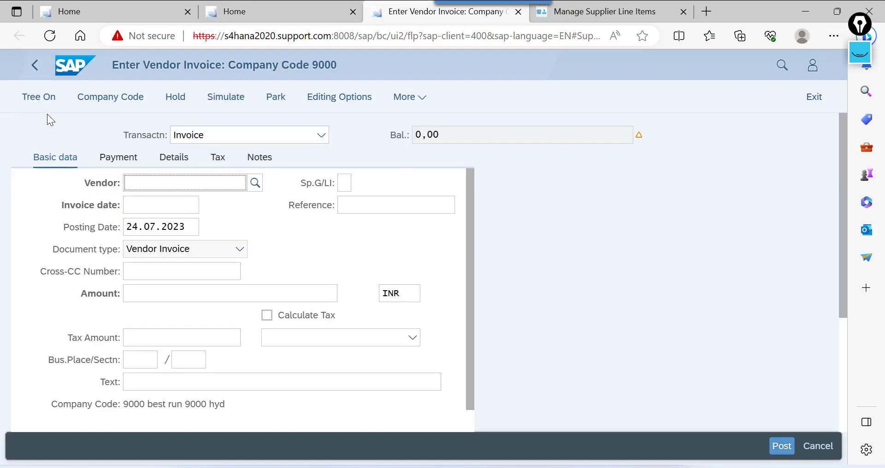
{"action": "left_click", "coordinate": [43, 103]}
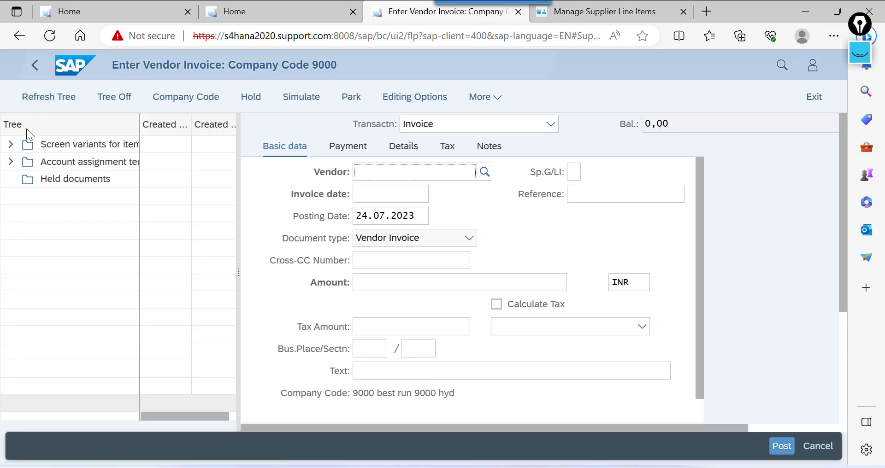
{"action": "left_click", "coordinate": [11, 162]}
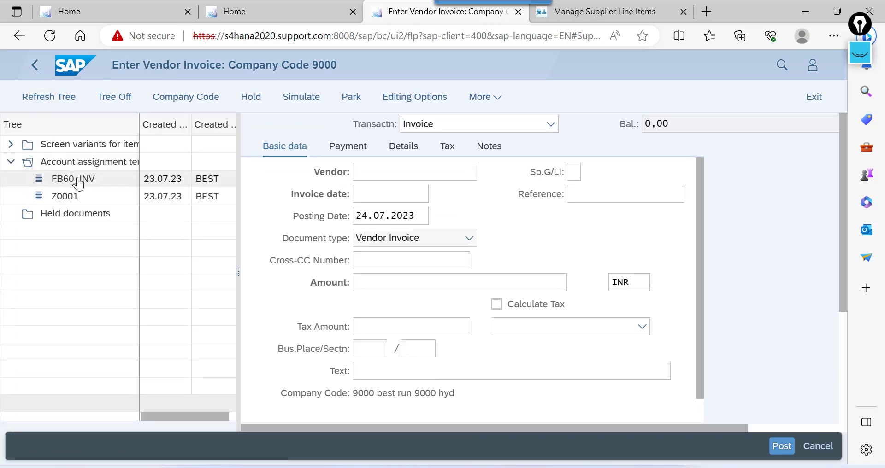
{"action": "left_click", "coordinate": [77, 180]}
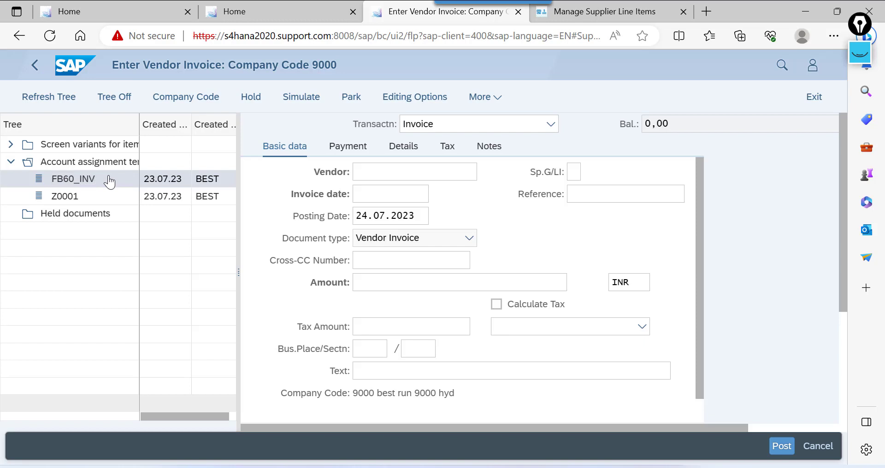
{"action": "double_click", "coordinate": [38, 182]}
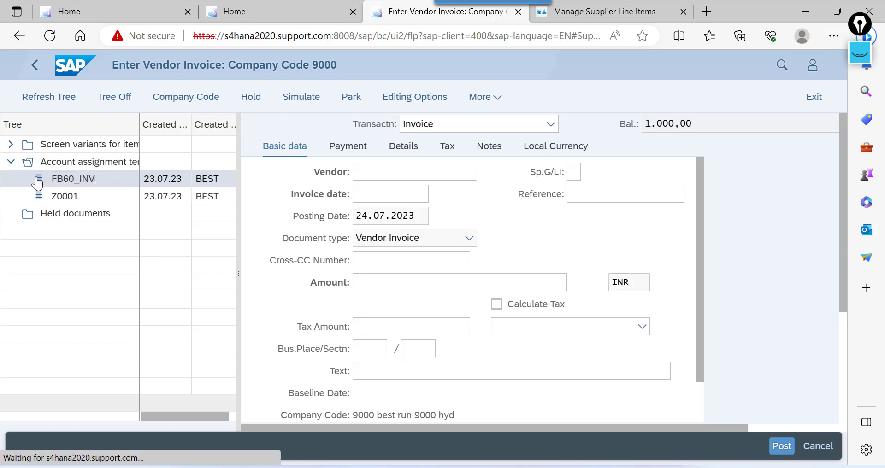
{"action": "scroll", "coordinate": [477, 256], "scroll_direction": "down", "scroll_amount": 5}
{"action": "left_click", "coordinate": [334, 305]}
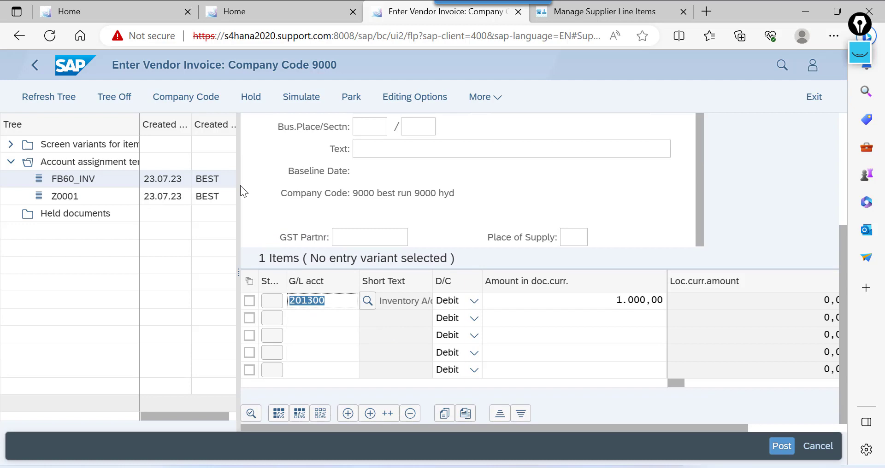
Step: Enter vendor 300000 and invoice date 24.07.2023 on the invoice
{"action": "left_click", "coordinate": [109, 99]}
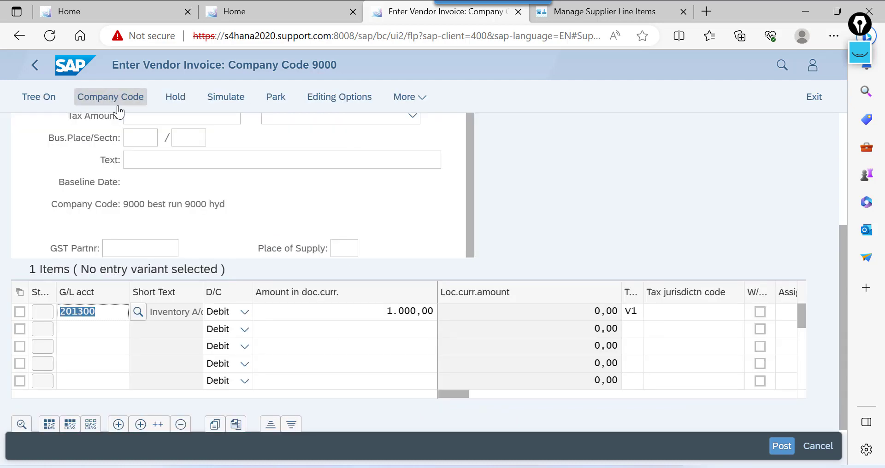
{"action": "scroll", "coordinate": [290, 210], "scroll_direction": "up", "scroll_amount": 5}
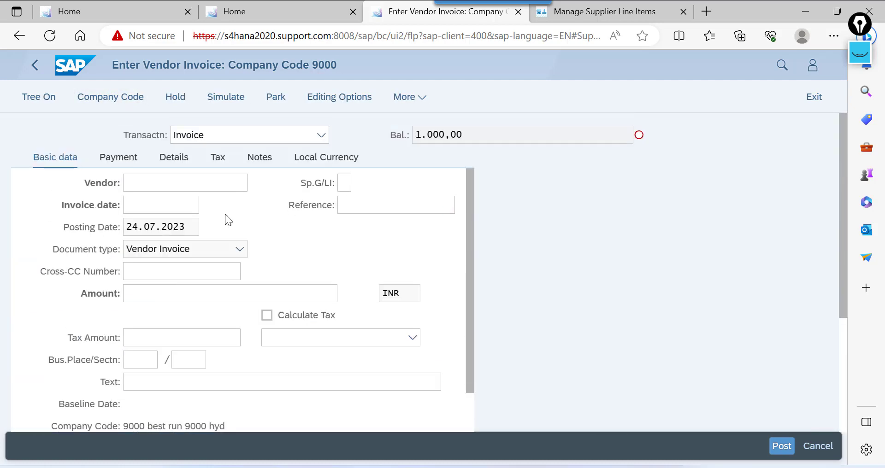
{"action": "left_click", "coordinate": [171, 189]}
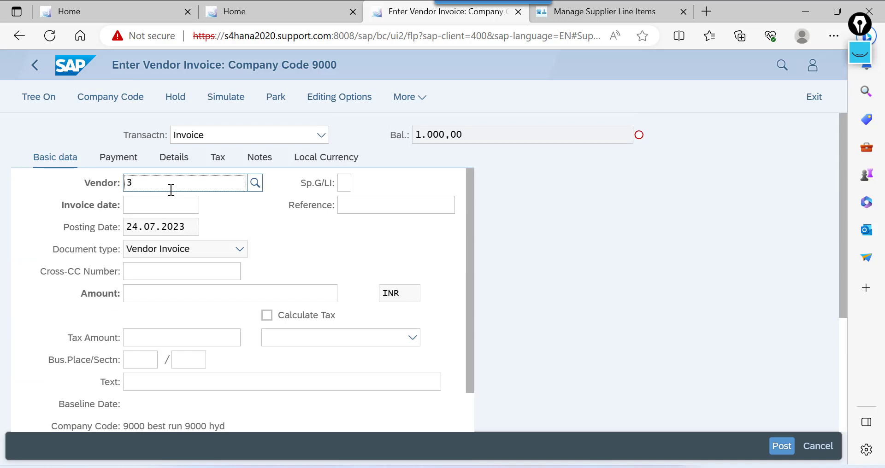
{"action": "type", "text": "30000"}
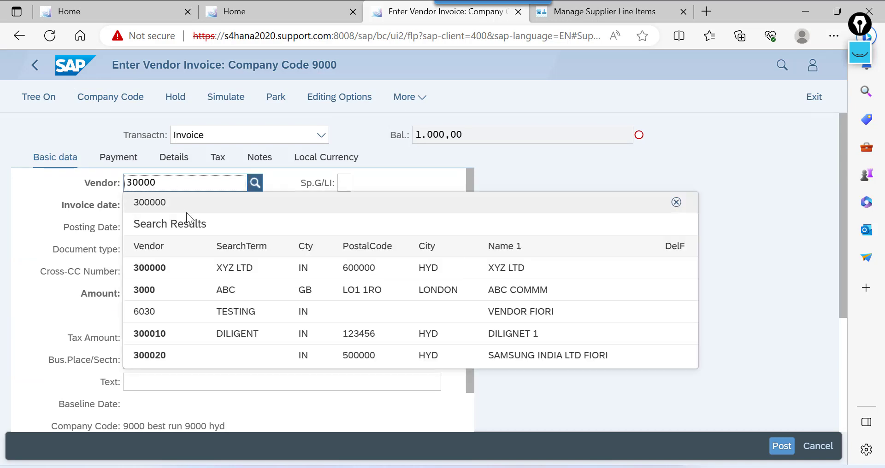
{"action": "left_click", "coordinate": [195, 268]}
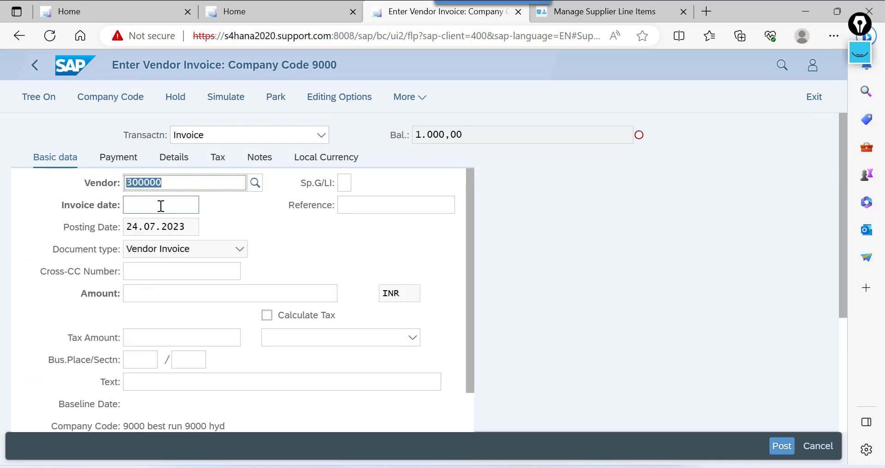
{"action": "left_click", "coordinate": [160, 208]}
{"action": "left_click", "coordinate": [206, 204]}
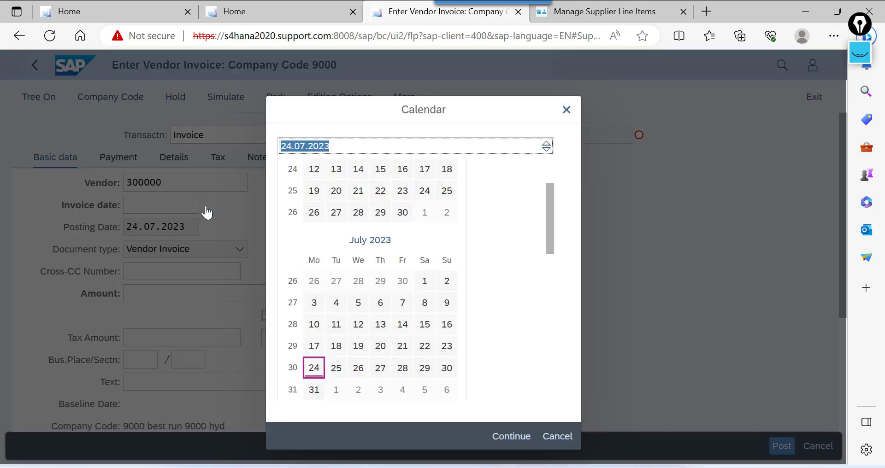
{"action": "double_click", "coordinate": [314, 368]}
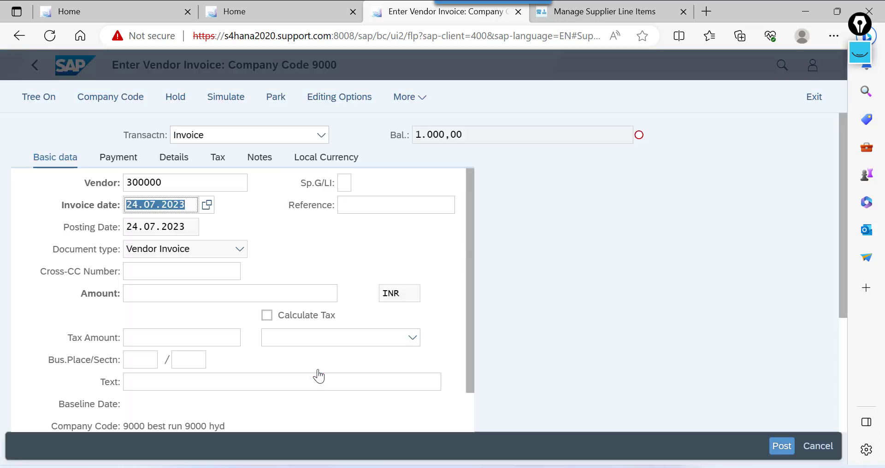
Step: Choose tax code V1 (10% on purchases) with automatic tax calculation
{"action": "scroll", "coordinate": [255, 325], "scroll_direction": "down", "scroll_amount": 2}
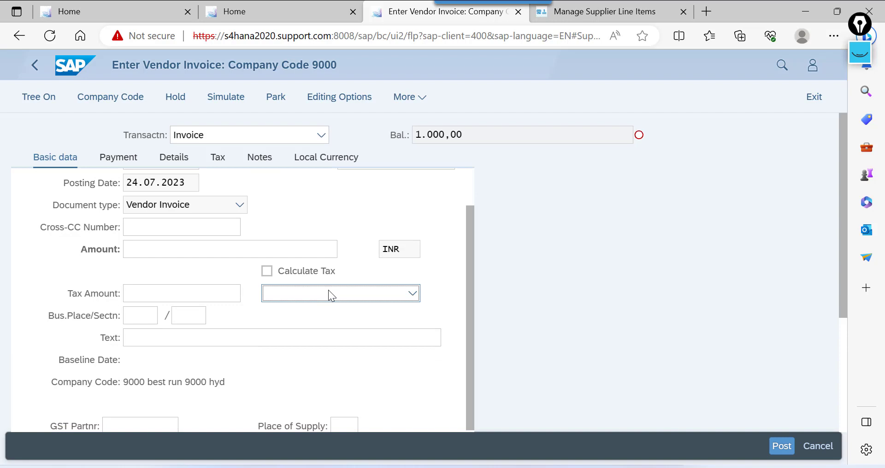
{"action": "left_click", "coordinate": [328, 291]}
{"action": "left_click", "coordinate": [308, 378]}
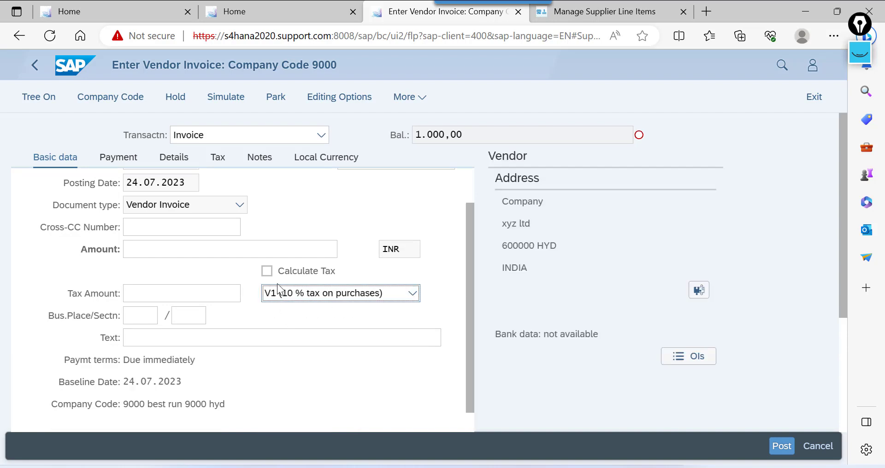
{"action": "left_click", "coordinate": [267, 271]}
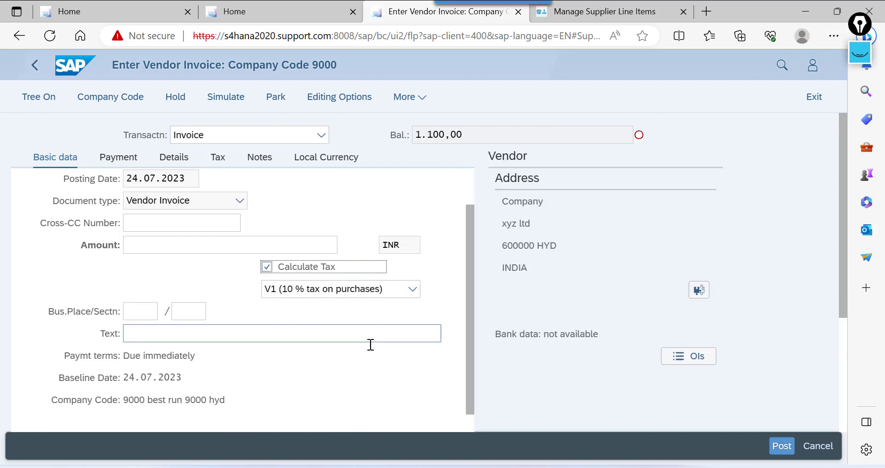
Step: Copy the 1.100,00 balance into the invoice amount and simulate the document
{"action": "scroll", "coordinate": [369, 346], "scroll_direction": "down", "scroll_amount": 5}
{"action": "scroll", "coordinate": [371, 344], "scroll_direction": "up", "scroll_amount": 4}
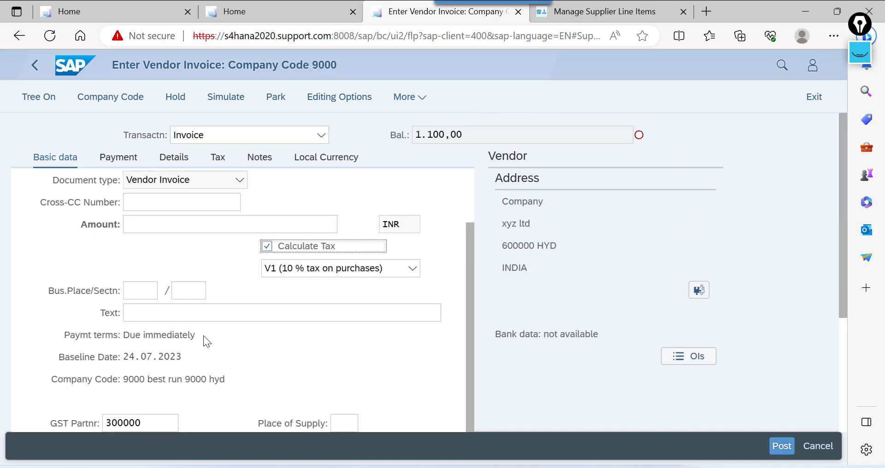
{"action": "scroll", "coordinate": [289, 300], "scroll_direction": "down", "scroll_amount": 4}
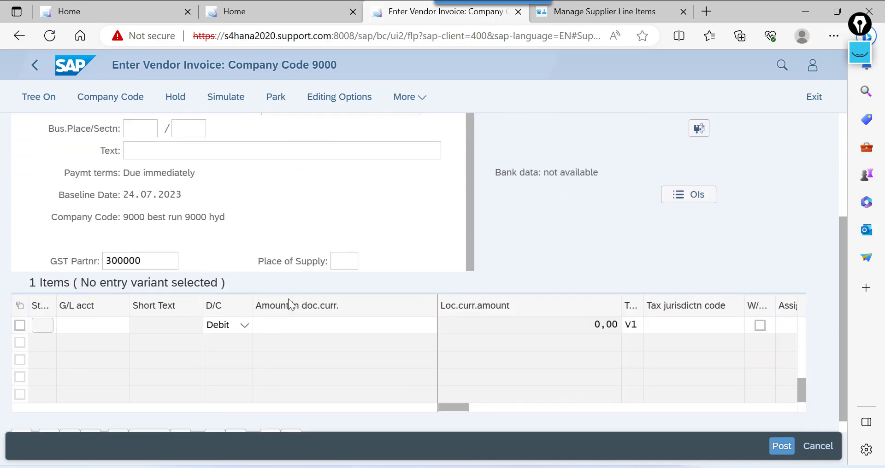
{"action": "scroll", "coordinate": [306, 357], "scroll_direction": "up", "scroll_amount": 5}
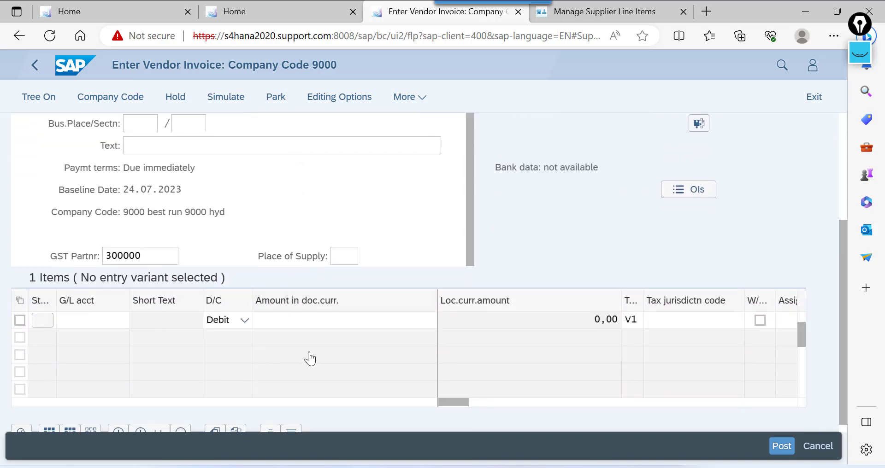
{"action": "scroll", "coordinate": [308, 358], "scroll_direction": "down", "scroll_amount": 4}
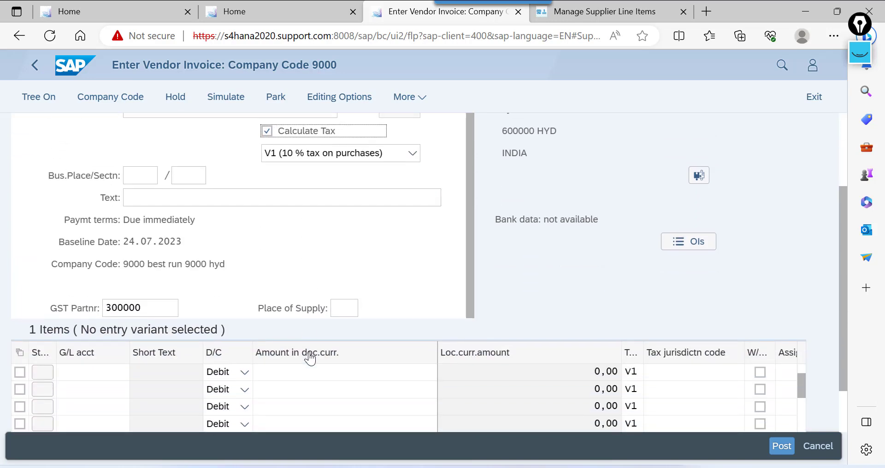
{"action": "left_click_drag", "start_coordinate": [801, 387], "coordinate": [799, 377]}
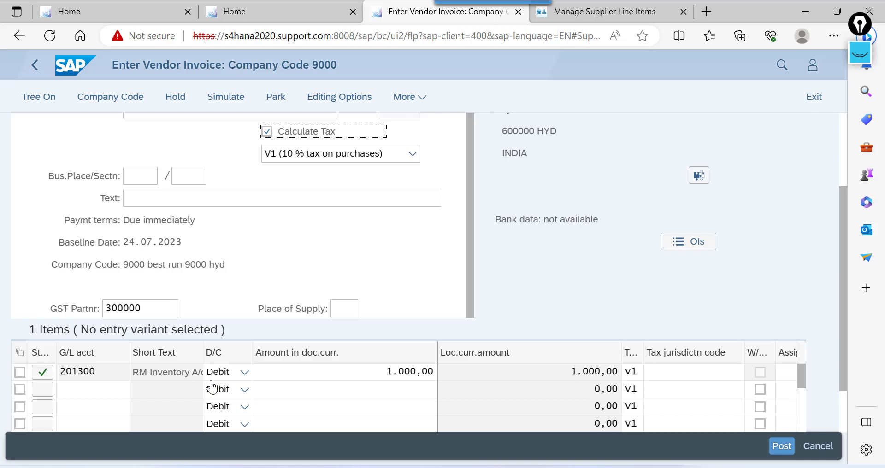
{"action": "scroll", "coordinate": [387, 275], "scroll_direction": "up", "scroll_amount": 5}
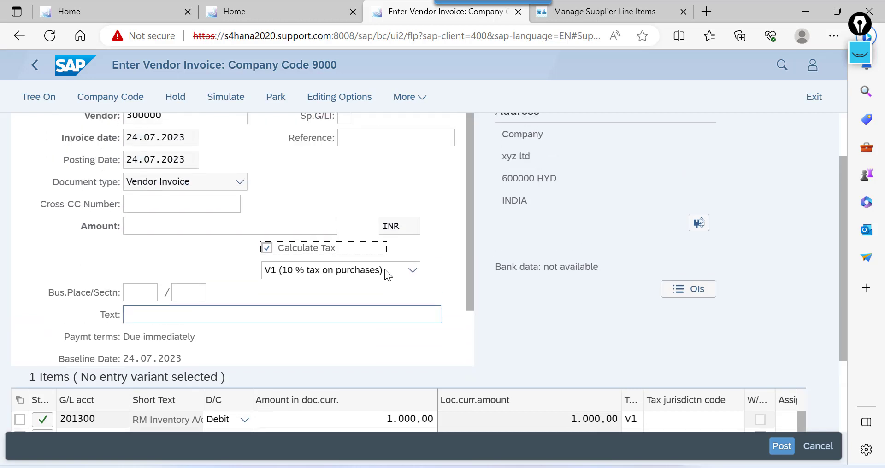
{"action": "left_click_drag", "start_coordinate": [481, 134], "coordinate": [407, 141]}
{"action": "key", "text": "ctrl+c"}
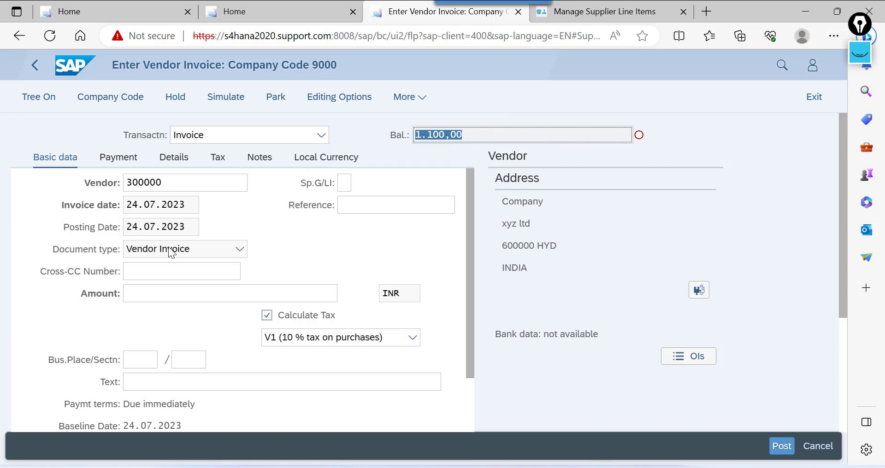
{"action": "left_click", "coordinate": [192, 290]}
{"action": "key", "text": "ctrl+v"}
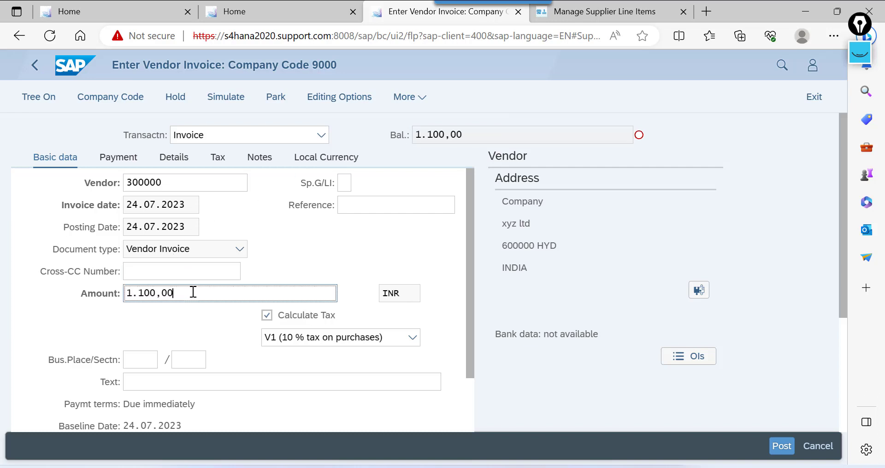
{"action": "left_click", "coordinate": [233, 99]}
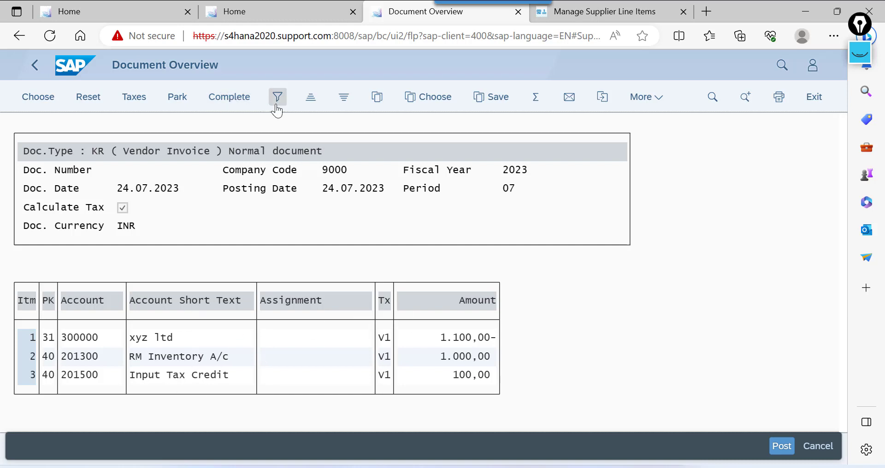
Step: Post the vendor invoice as document 190003, then return to Manage Supplier Line Items
{"action": "left_click", "coordinate": [779, 448]}
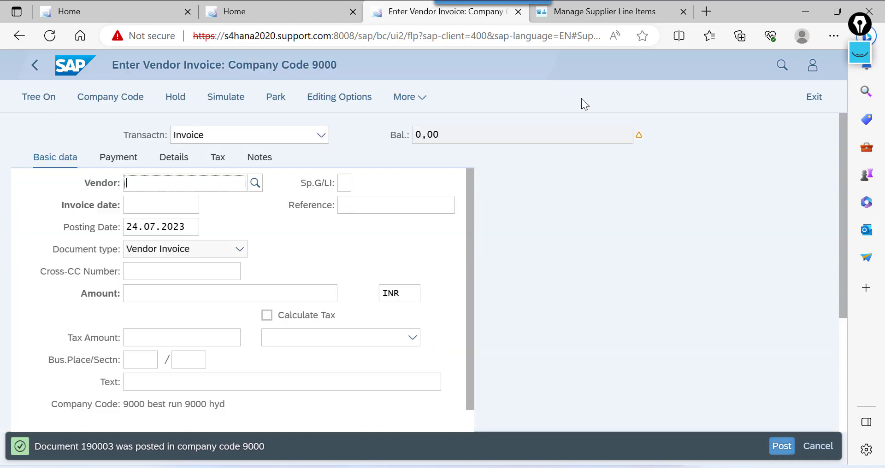
{"action": "left_click", "coordinate": [595, 14]}
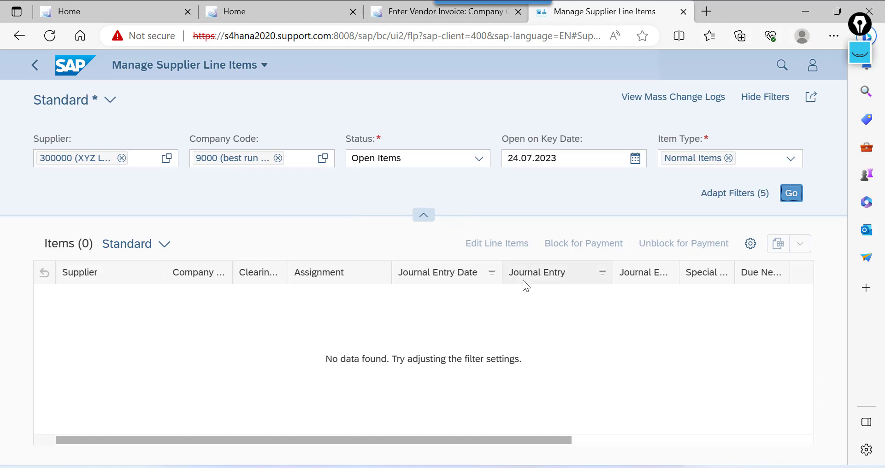
{"action": "left_click", "coordinate": [792, 197]}
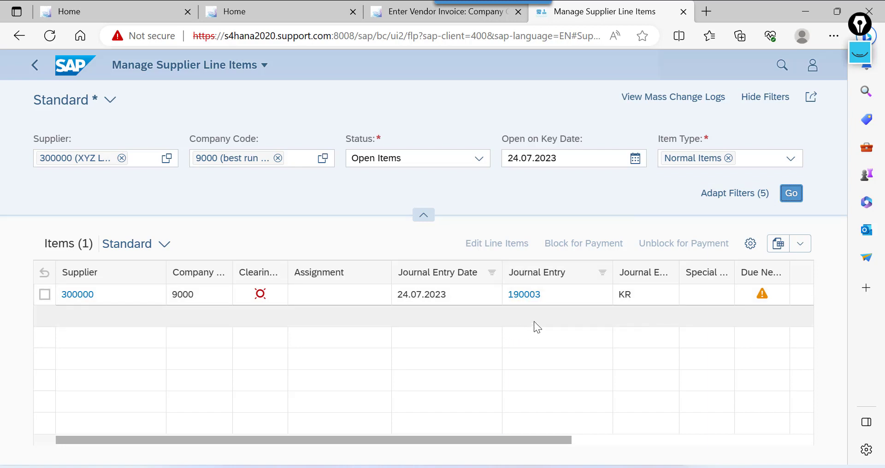
{"action": "left_click", "coordinate": [450, 14]}
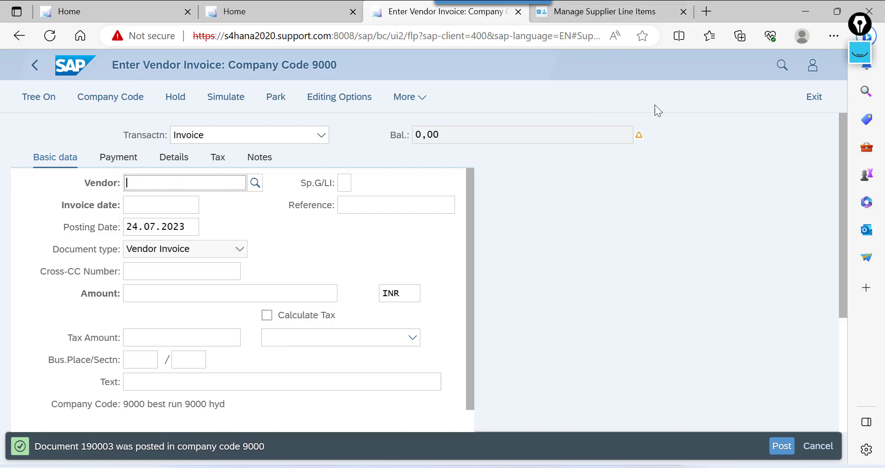
{"action": "left_click", "coordinate": [814, 97]}
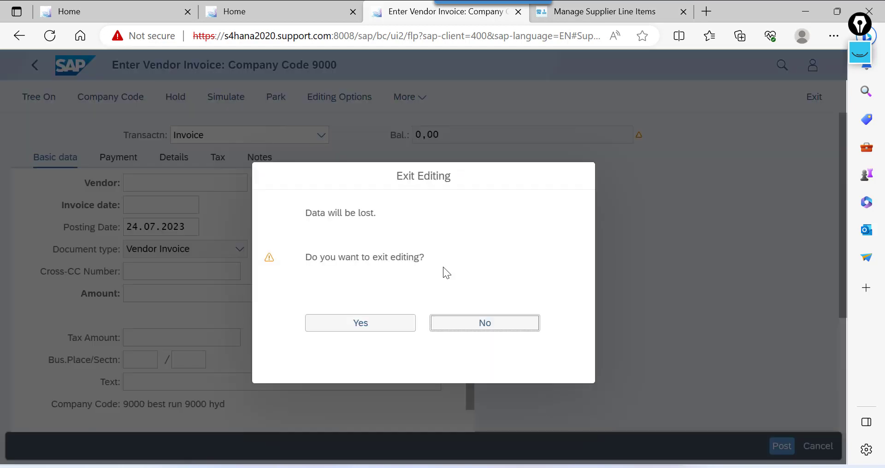
{"action": "left_click", "coordinate": [369, 325]}
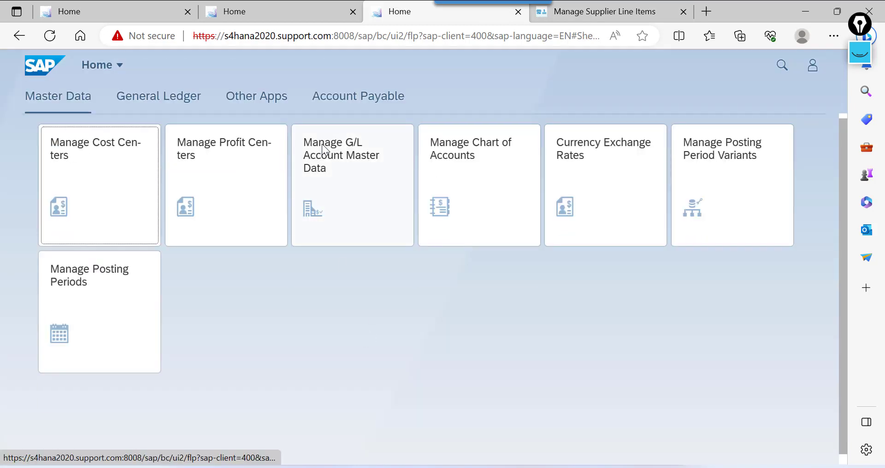
{"action": "left_click", "coordinate": [361, 94]}
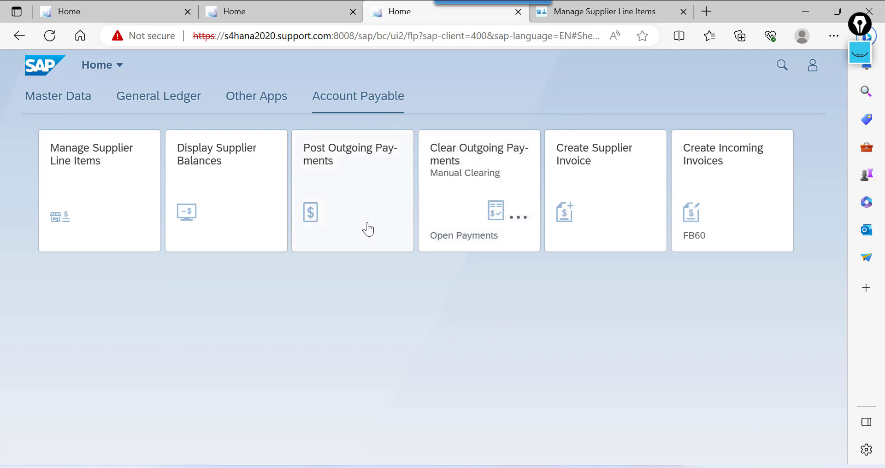
{"action": "left_click", "coordinate": [349, 205]}
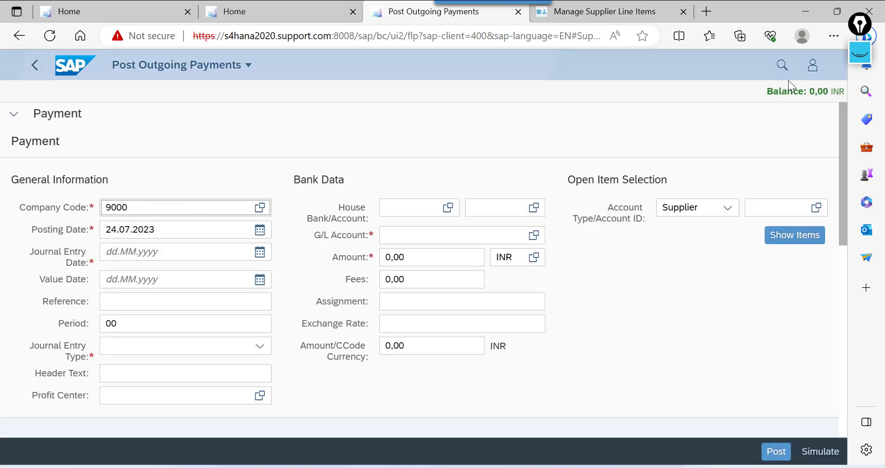
{"action": "left_click", "coordinate": [812, 65]}
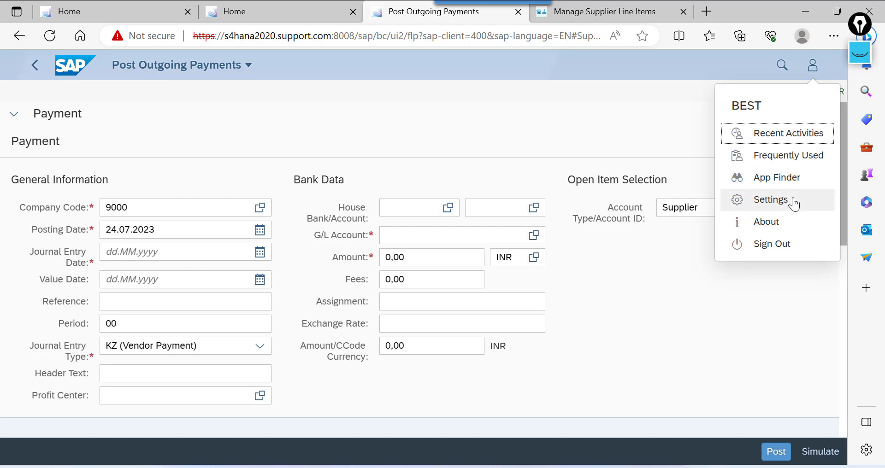
{"action": "left_click", "coordinate": [766, 222]}
{"action": "scroll", "coordinate": [563, 258], "scroll_direction": "down", "scroll_amount": 1}
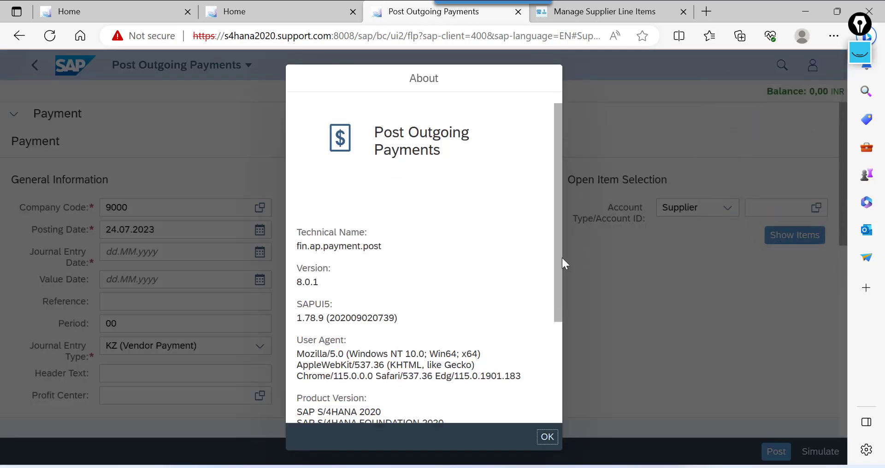
{"action": "scroll", "coordinate": [489, 264], "scroll_direction": "down", "scroll_amount": 4}
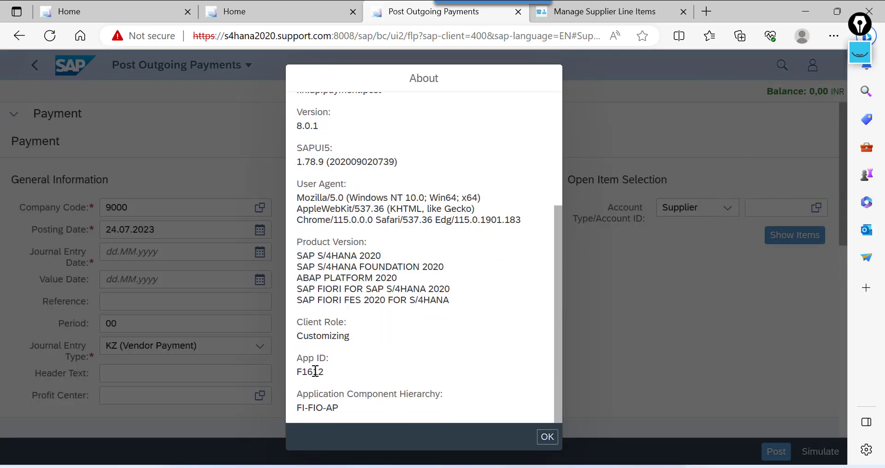
{"action": "left_click_drag", "start_coordinate": [300, 373], "coordinate": [354, 368]}
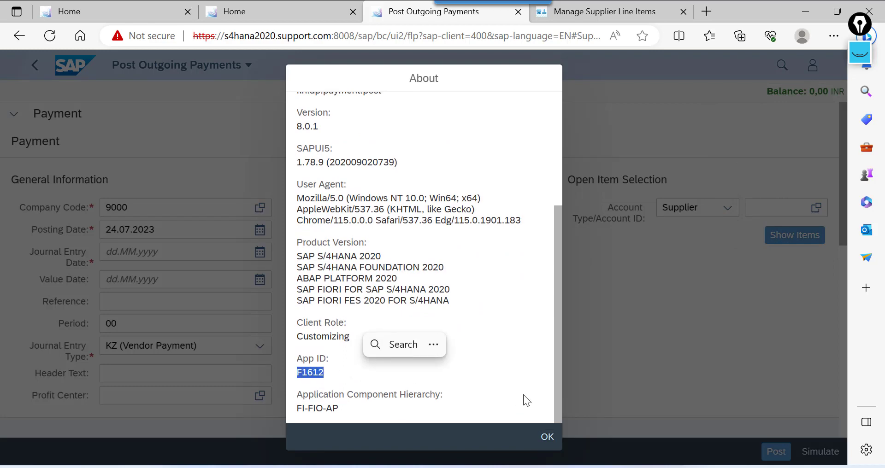
{"action": "left_click", "coordinate": [548, 437]}
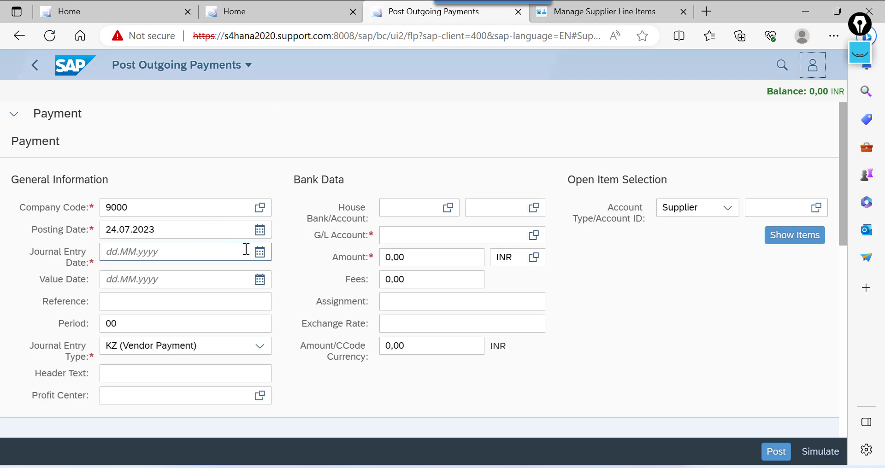
Step: Set journal entry date 24.07.2023 and G/L account HDFC Bank A/c found via an hdfc* search
{"action": "left_click", "coordinate": [261, 256]}
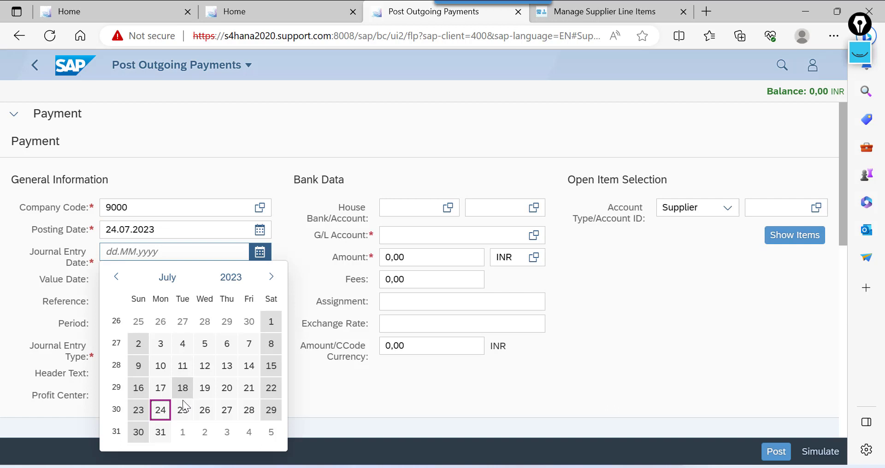
{"action": "left_click", "coordinate": [161, 410]}
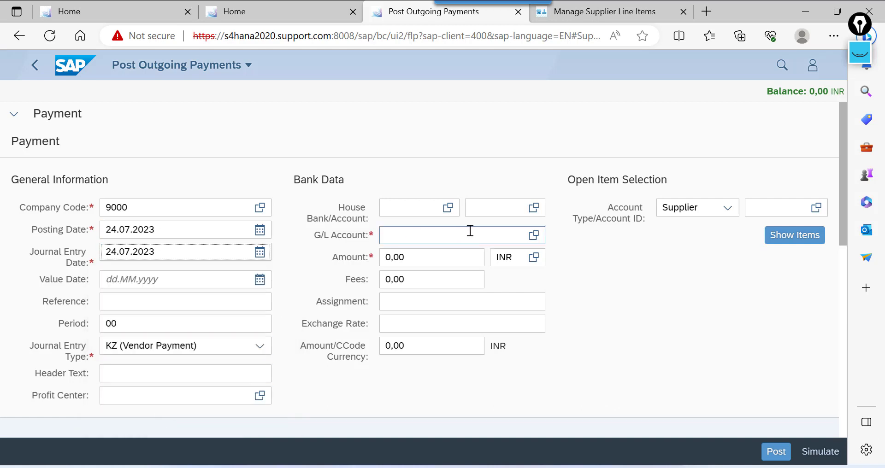
{"action": "left_click", "coordinate": [422, 242]}
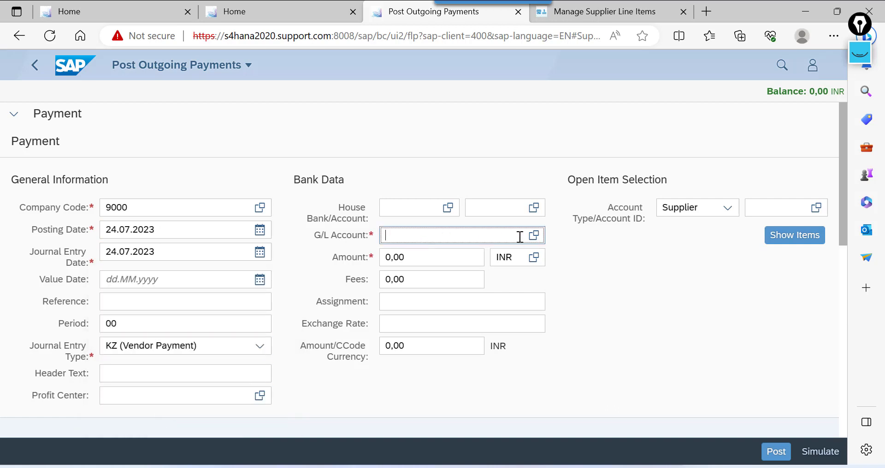
{"action": "left_click", "coordinate": [534, 235]}
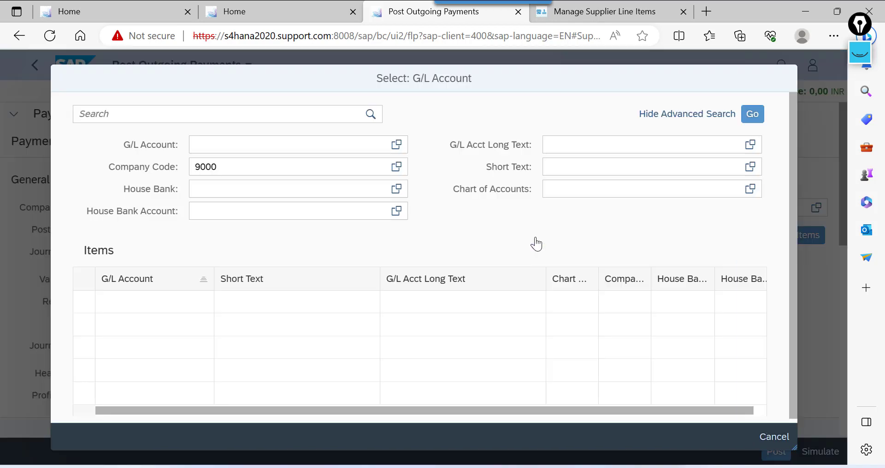
{"action": "left_click", "coordinate": [632, 143]}
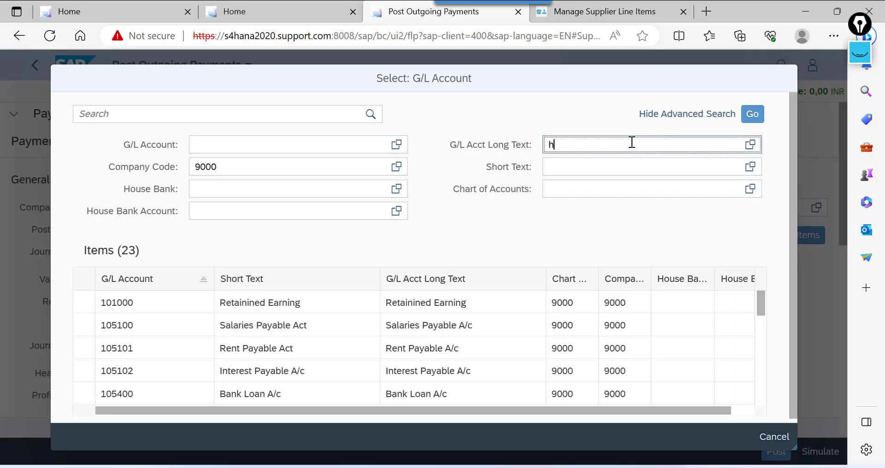
{"action": "type", "text": "hdfc*"}
{"action": "key", "text": "Return"}
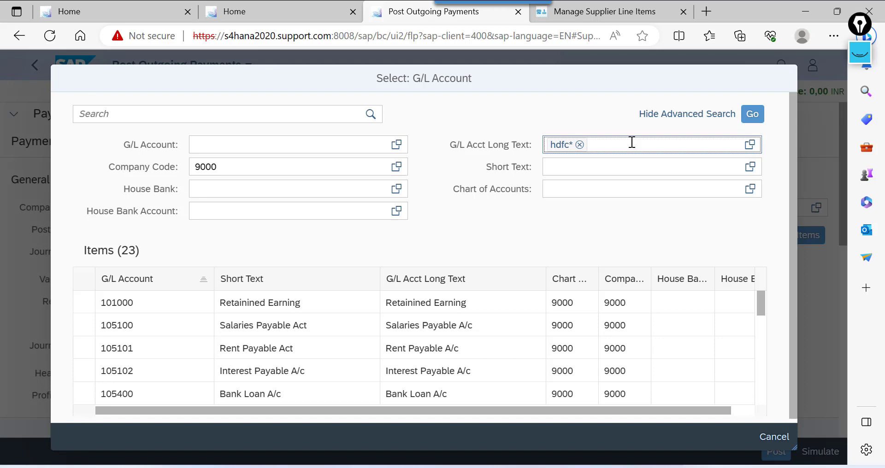
{"action": "left_click", "coordinate": [273, 300]}
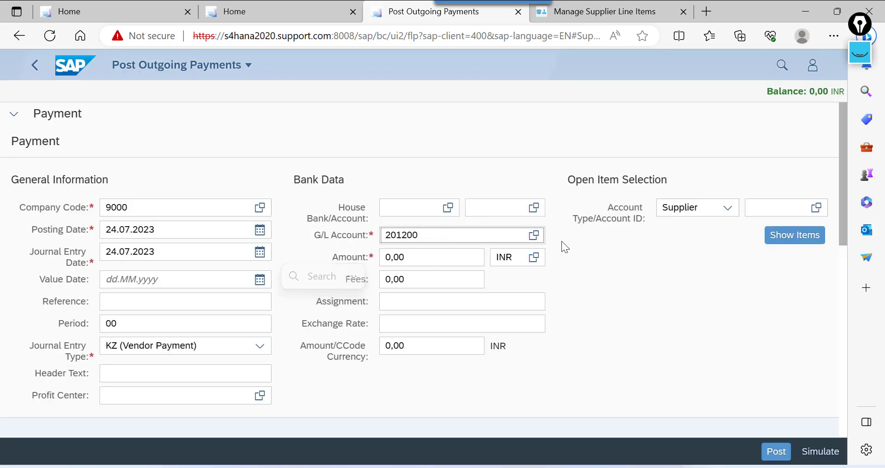
Step: Enter payment amount 1100 and supplier 300000 XYZ LTD
{"action": "left_click", "coordinate": [433, 257]}
{"action": "key", "text": "BackSpace"}
{"action": "type", "text": "1100"}
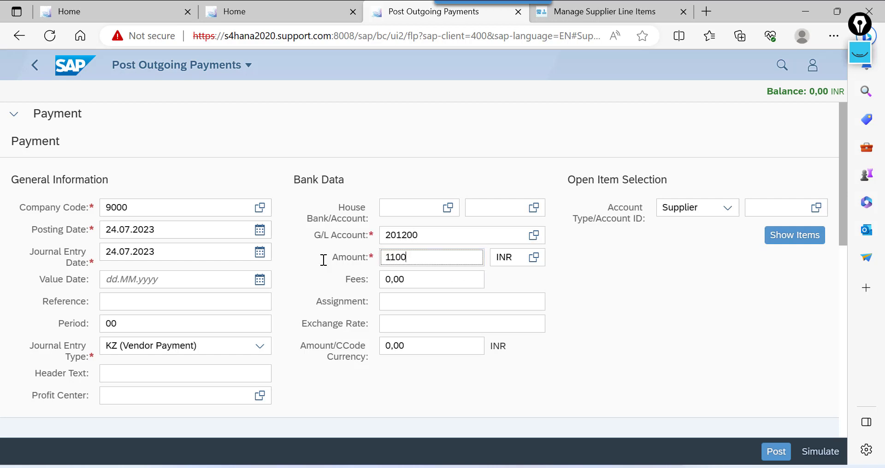
{"action": "left_click", "coordinate": [768, 210]}
{"action": "type", "text": "300000"}
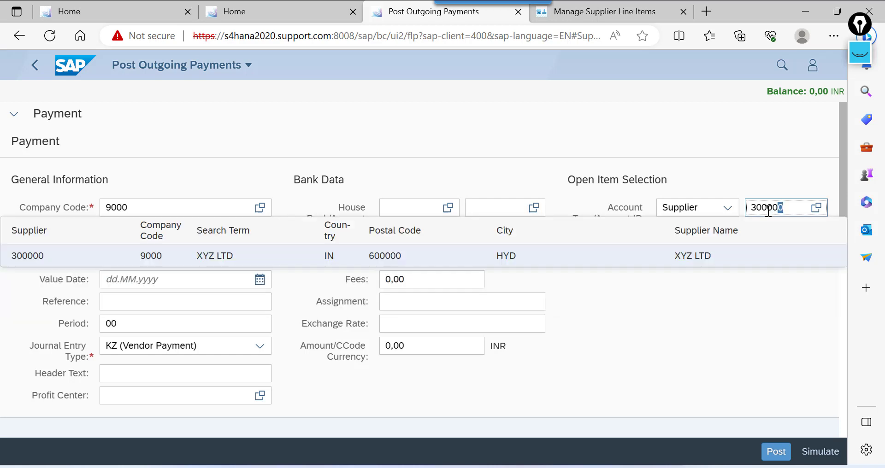
{"action": "left_click", "coordinate": [510, 254]}
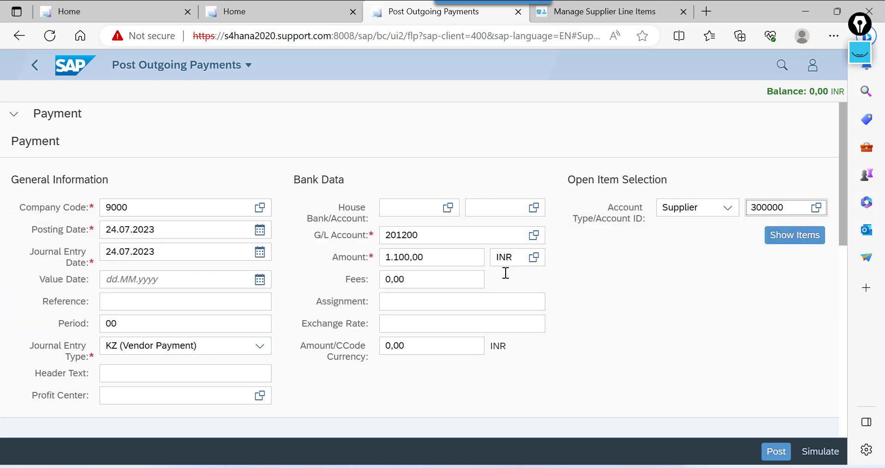
{"action": "scroll", "coordinate": [505, 273], "scroll_direction": "down", "scroll_amount": 1}
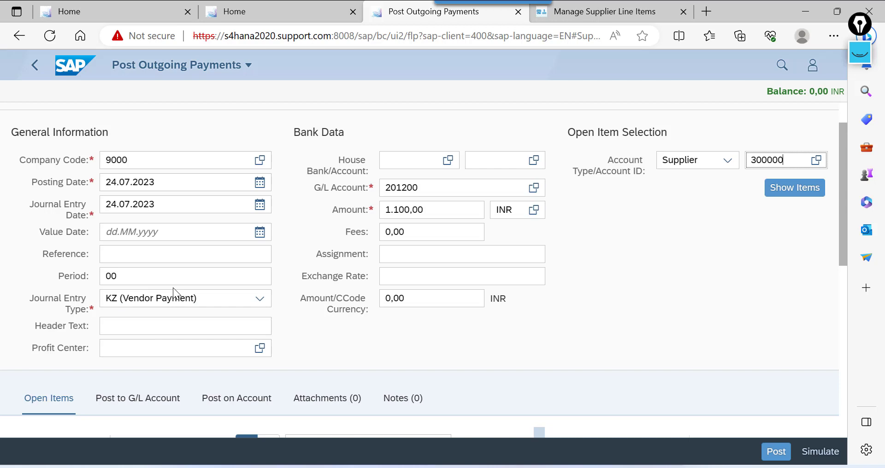
{"action": "left_click", "coordinate": [431, 232]}
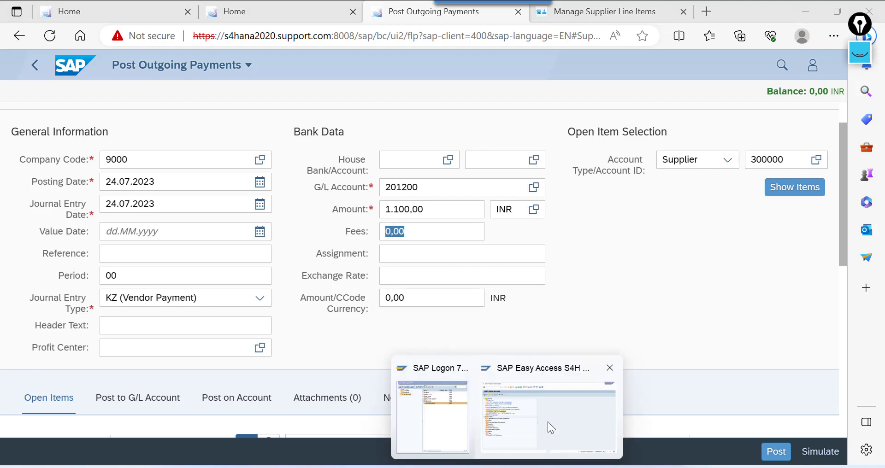
Step: Run F-53 in SAP GUI to view the classic Post Outgoing Payments header screen
{"action": "left_click", "coordinate": [552, 419]}
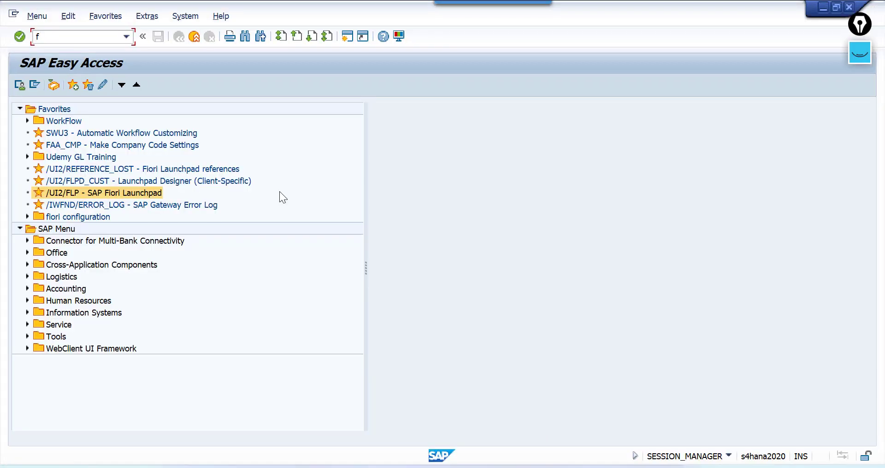
{"action": "type", "text": "f-53"}
{"action": "key", "text": "Return"}
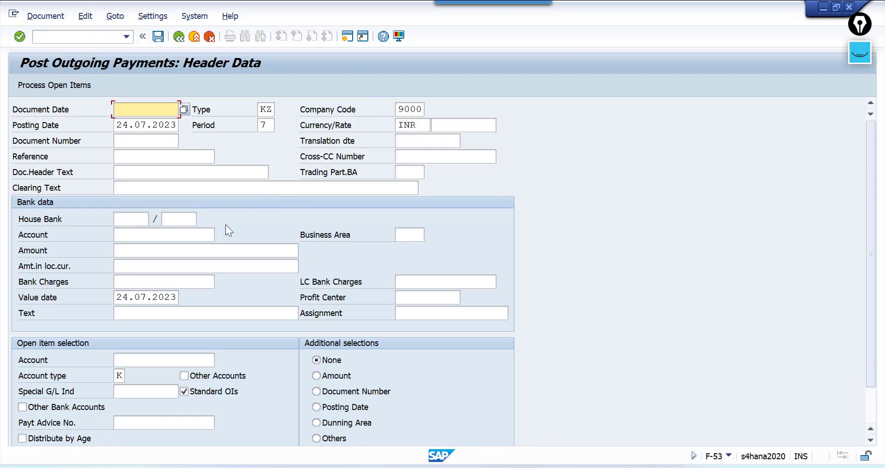
{"action": "left_click", "coordinate": [154, 278]}
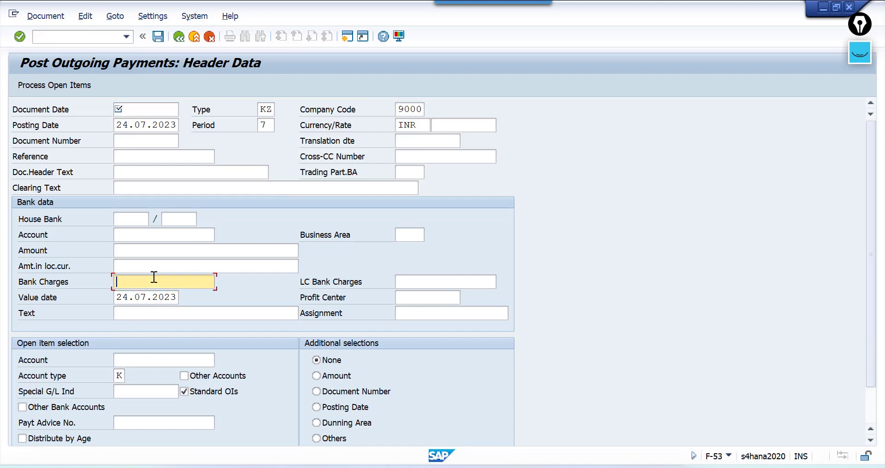
{"action": "left_click", "coordinate": [148, 363]}
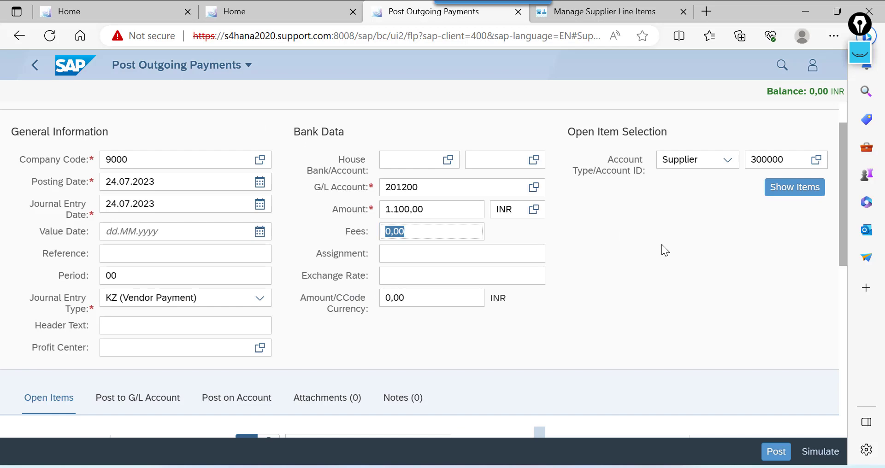
Step: Load supplier 300000's open items, showing journal entry 190003 of -1.100,00
{"action": "left_click", "coordinate": [785, 188]}
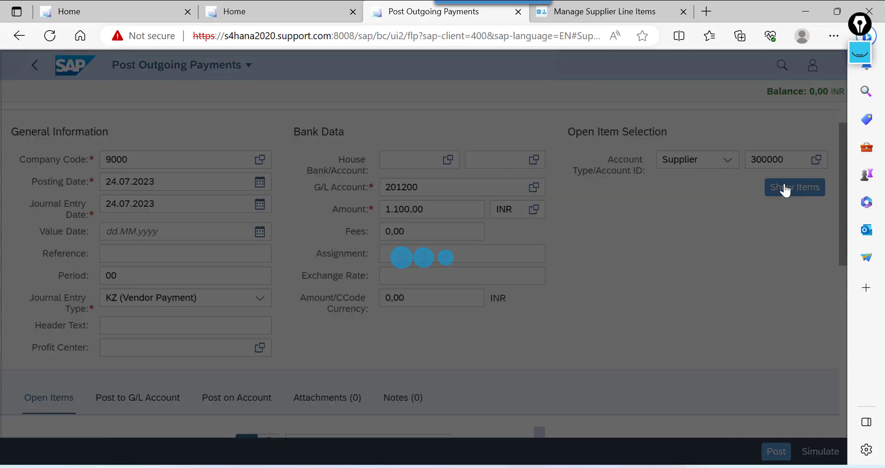
{"action": "scroll", "coordinate": [662, 244], "scroll_direction": "down", "scroll_amount": 4}
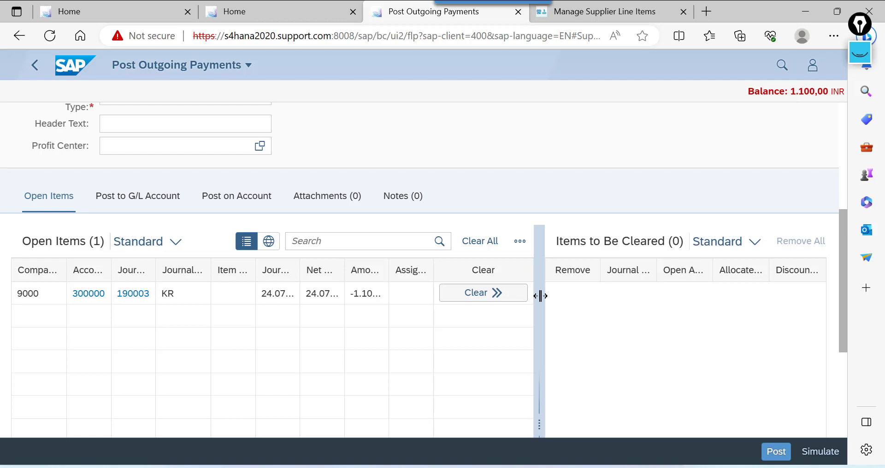
Step: Clear journal entry 190003 against the payment, leaving a 0,00 INR balance, and enlarge Items to Be Cleared
{"action": "left_click", "coordinate": [492, 300]}
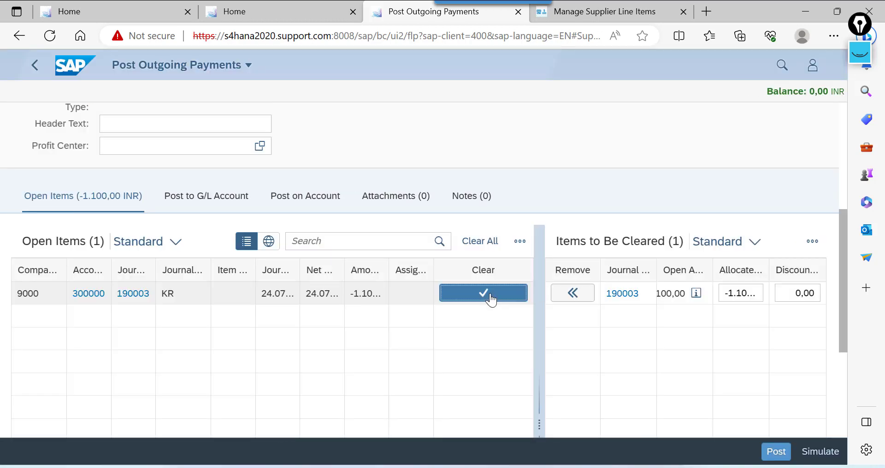
{"action": "left_click_drag", "start_coordinate": [539, 342], "coordinate": [192, 306]}
{"action": "scroll", "coordinate": [191, 307], "scroll_direction": "down", "scroll_amount": 2}
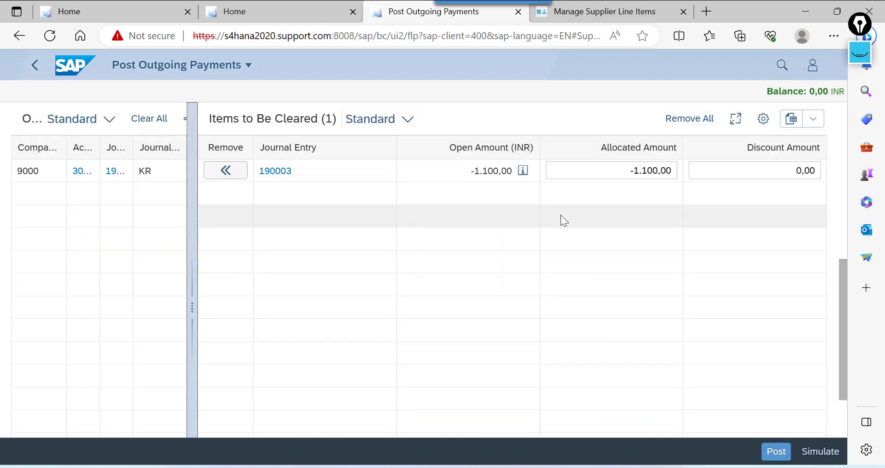
{"action": "left_click", "coordinate": [738, 122]}
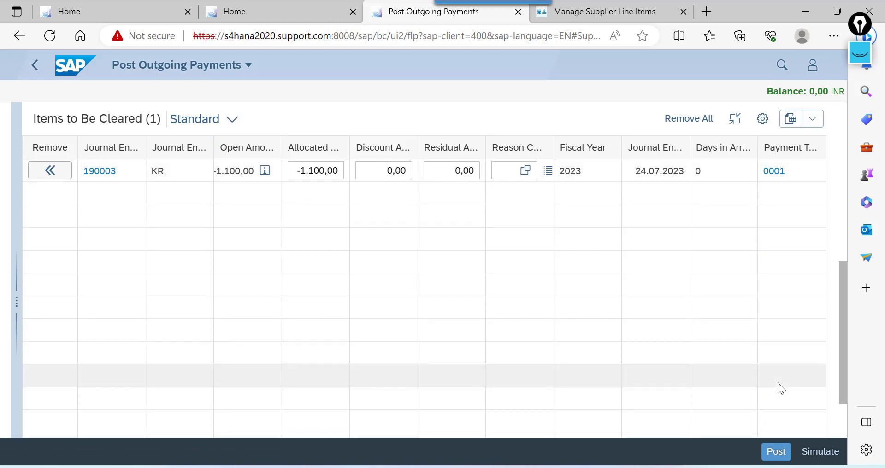
Step: Simulate the outgoing payment, review its journal entry lines, and post it as entry 150003
{"action": "left_click", "coordinate": [821, 458]}
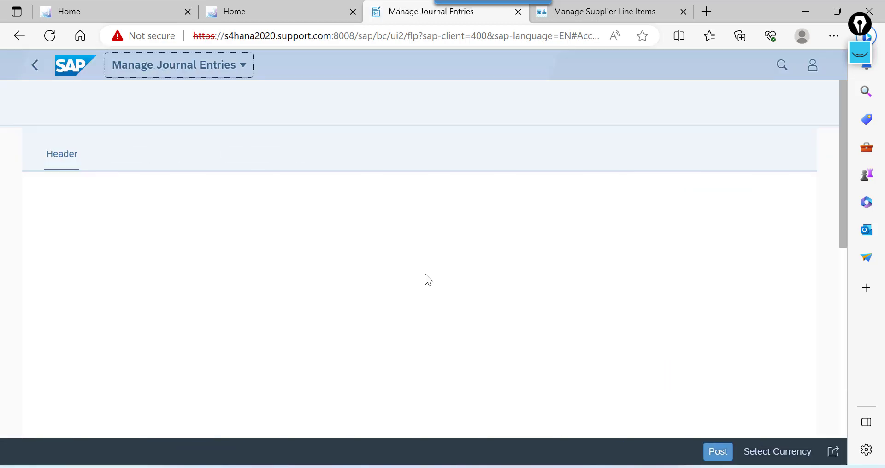
{"action": "scroll", "coordinate": [425, 274], "scroll_direction": "down", "scroll_amount": 3}
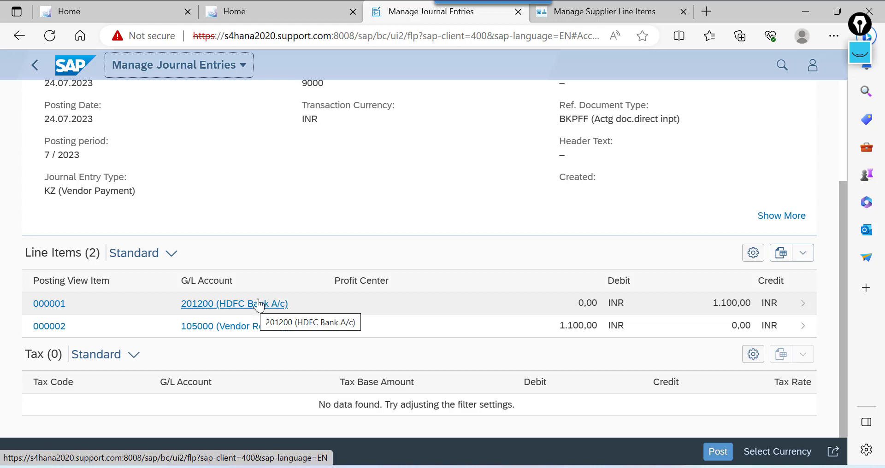
{"action": "left_click", "coordinate": [718, 452]}
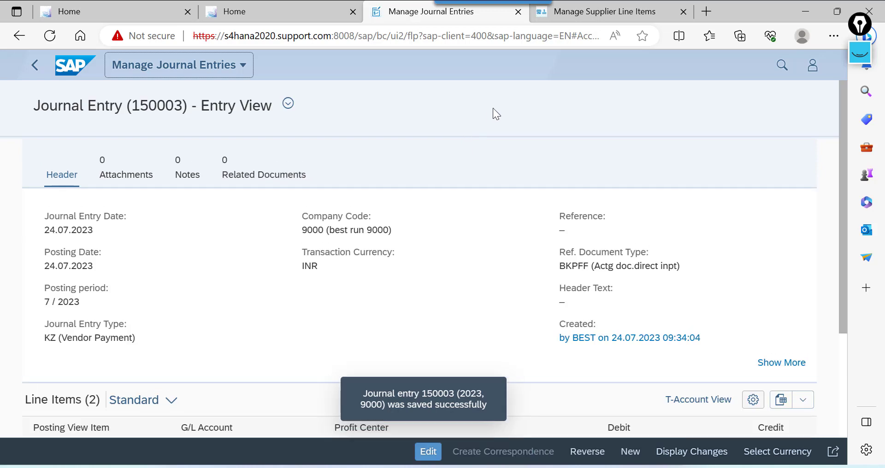
Step: Filter supplier 300000's line items to Cleared Items, listing 12 entries including 190003 and 150003
{"action": "left_click", "coordinate": [598, 13]}
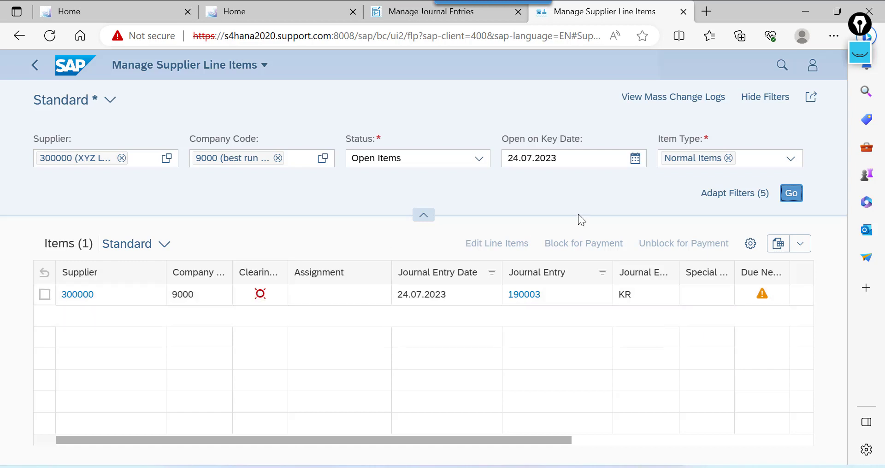
{"action": "left_click", "coordinate": [796, 201]}
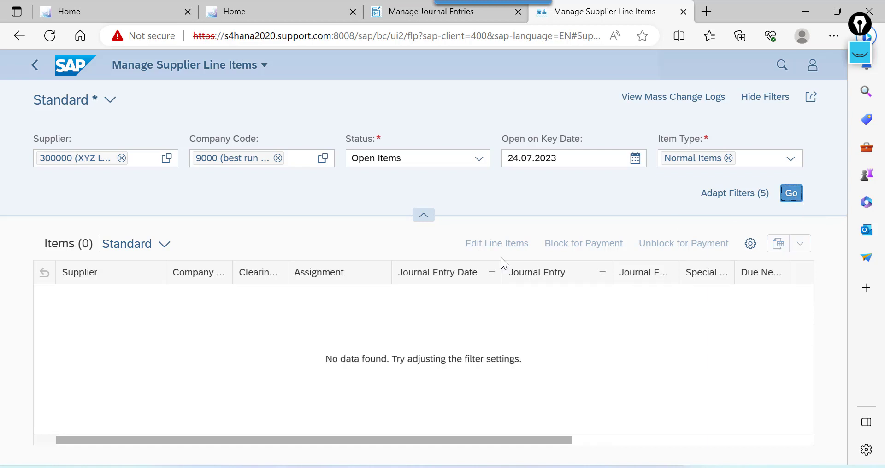
{"action": "left_click", "coordinate": [479, 160]}
{"action": "left_click", "coordinate": [415, 201]}
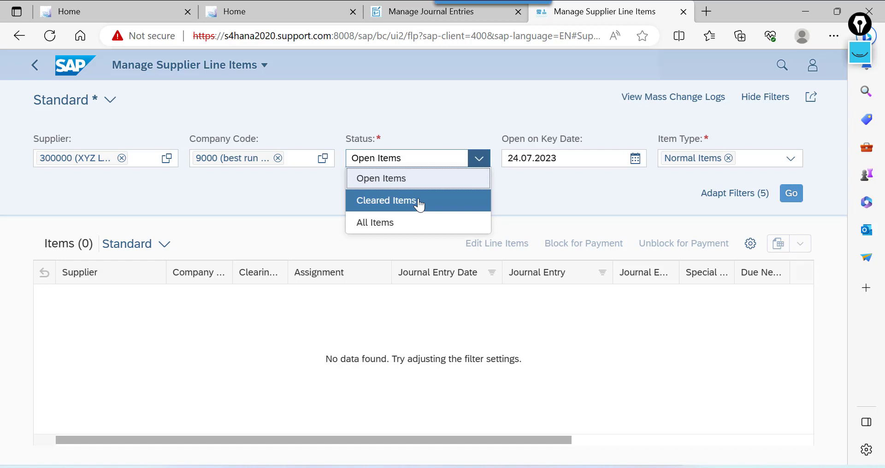
{"action": "left_click", "coordinate": [791, 201]}
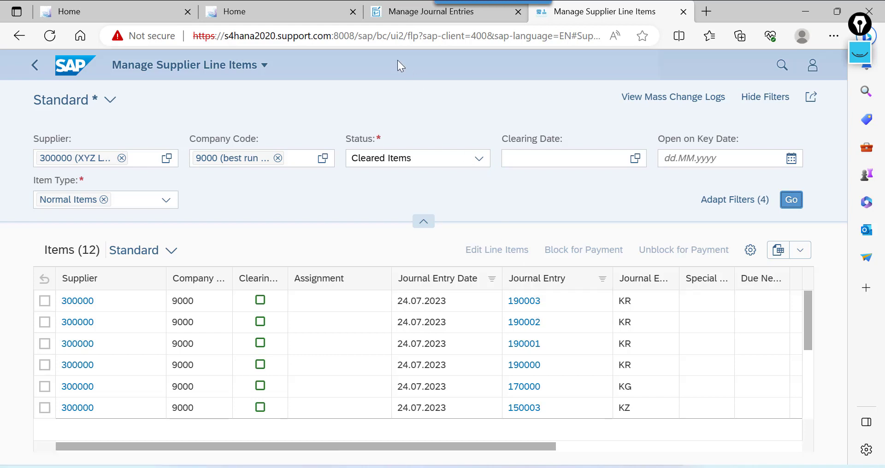
Step: Read the Manage Supplier Line Items app ID F0712 under About, then return to the Home tab
{"action": "left_click", "coordinate": [293, 10]}
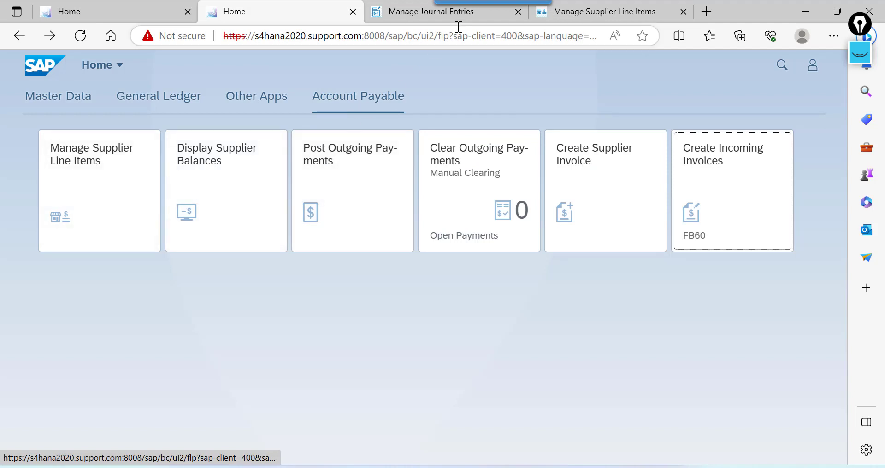
{"action": "left_click", "coordinate": [548, 19]}
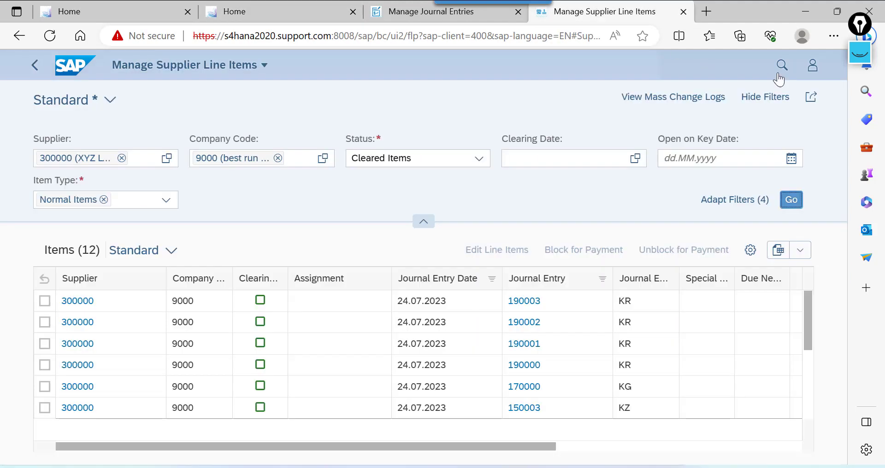
{"action": "left_click", "coordinate": [814, 67]}
{"action": "left_click", "coordinate": [769, 222]}
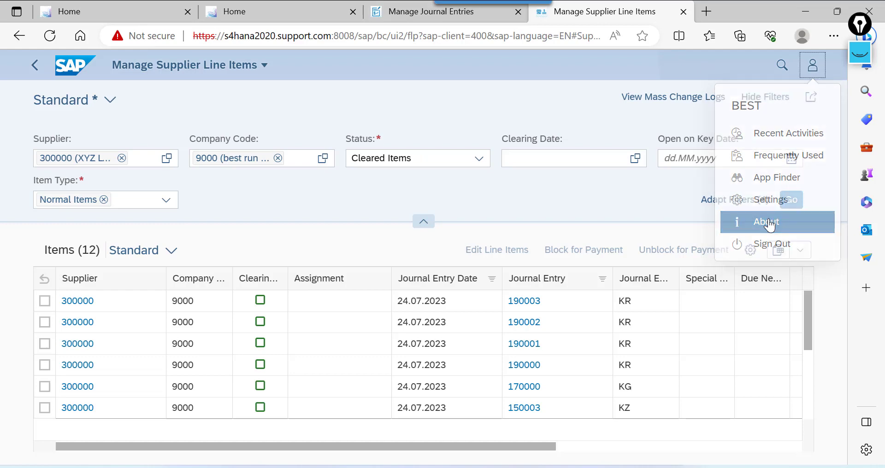
{"action": "scroll", "coordinate": [447, 268], "scroll_direction": "down", "scroll_amount": 4}
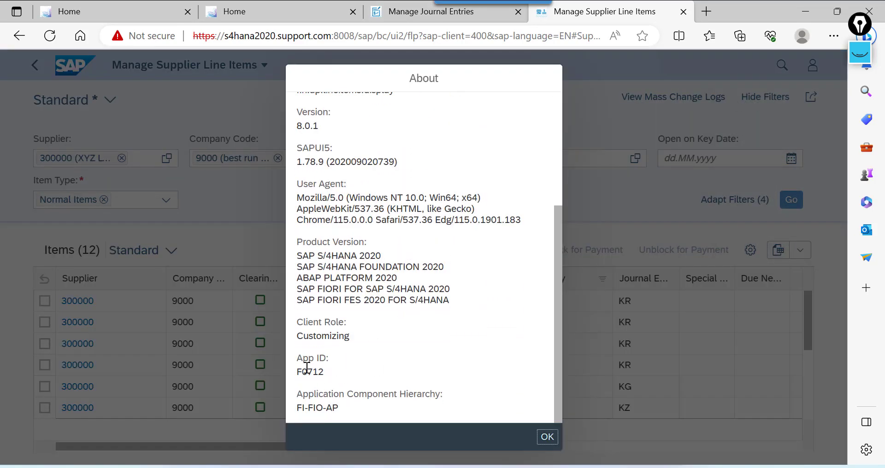
{"action": "left_click_drag", "start_coordinate": [302, 371], "coordinate": [329, 371]}
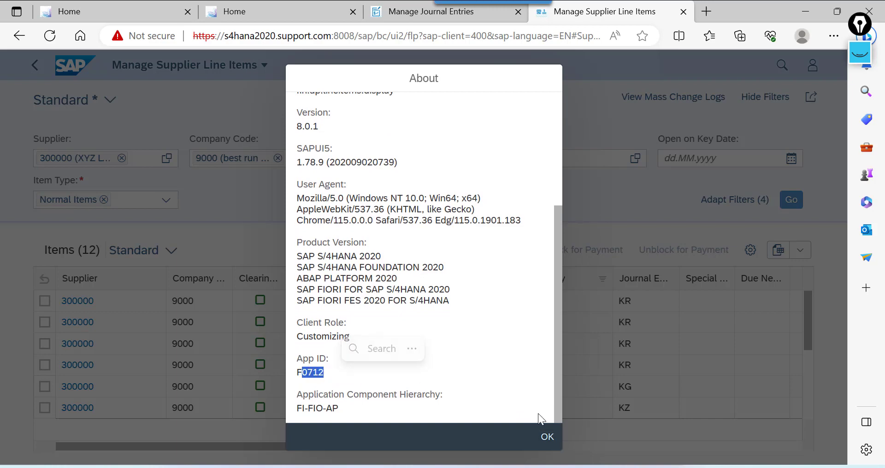
{"action": "left_click", "coordinate": [548, 435]}
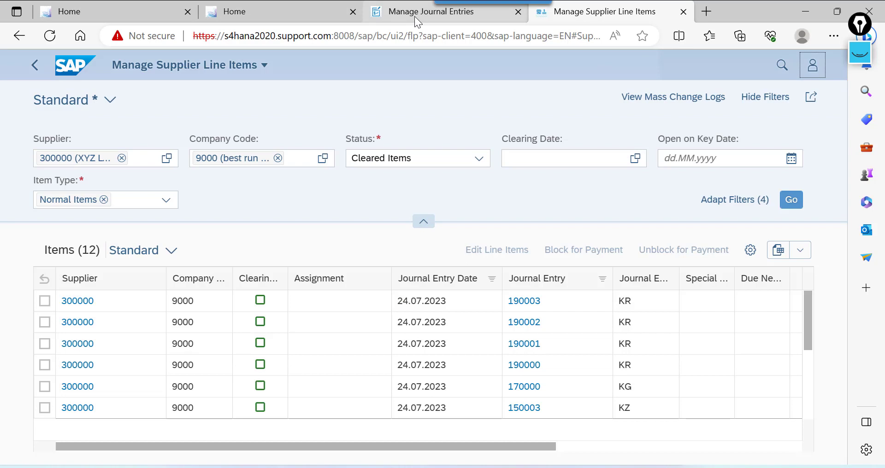
{"action": "left_click", "coordinate": [284, 15]}
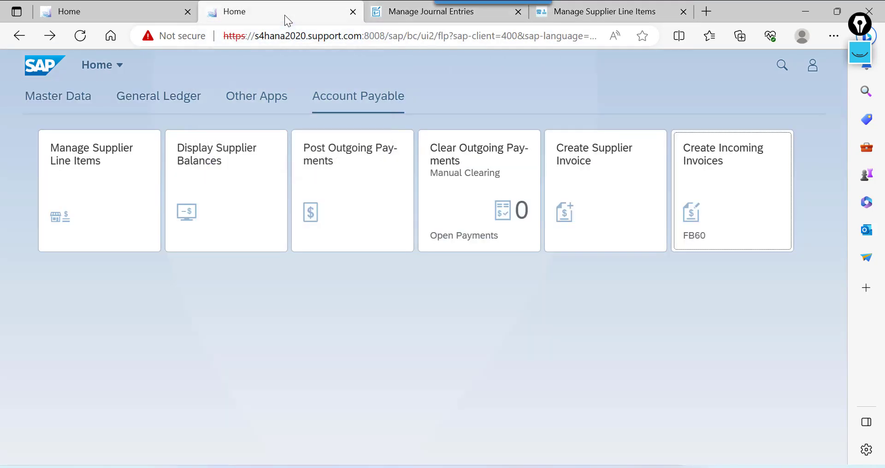
Step: Open Display Supplier Balances and enter supplier 300000 as the filter
{"action": "left_click", "coordinate": [225, 196]}
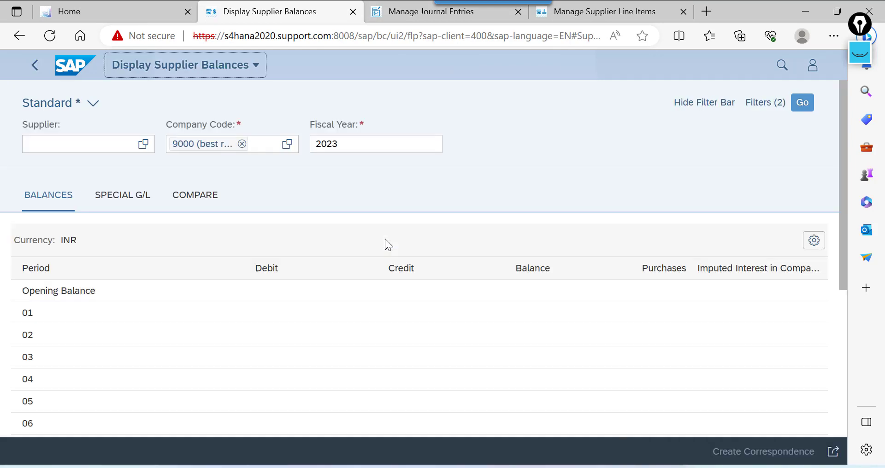
{"action": "left_click", "coordinate": [101, 143]}
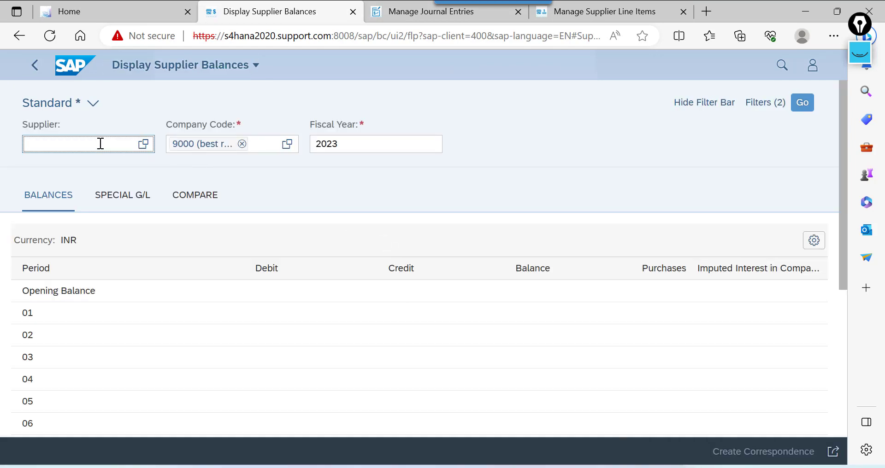
{"action": "type", "text": "300000"}
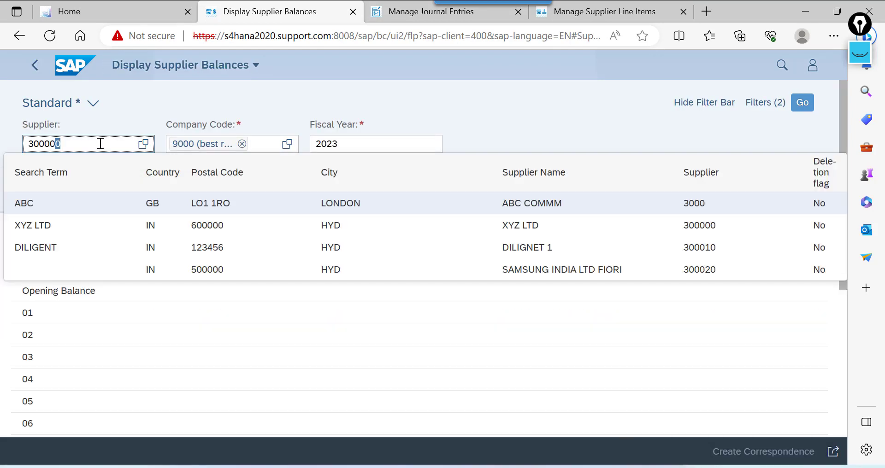
{"action": "key", "text": "Return"}
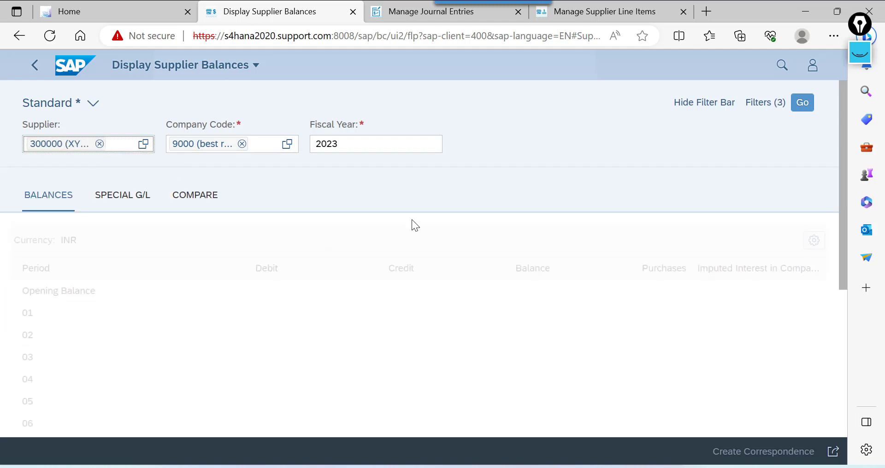
{"action": "scroll", "coordinate": [412, 219], "scroll_direction": "down", "scroll_amount": 2}
{"action": "scroll", "coordinate": [477, 199], "scroll_direction": "up", "scroll_amount": 2}
Step: Load the 2023 balances for company code 9000, showing period 07 debit and credit 4.510,00
{"action": "left_click", "coordinate": [805, 102]}
{"action": "scroll", "coordinate": [555, 262], "scroll_direction": "down", "scroll_amount": 3}
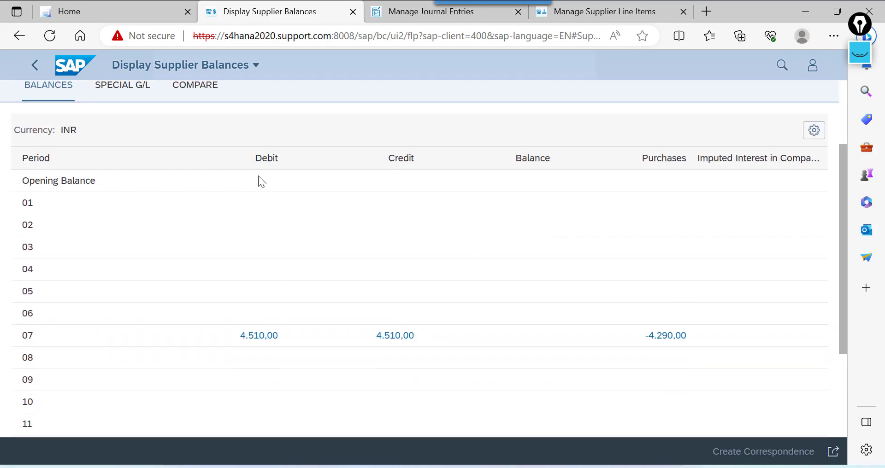
{"action": "scroll", "coordinate": [431, 186], "scroll_direction": "down", "scroll_amount": 1}
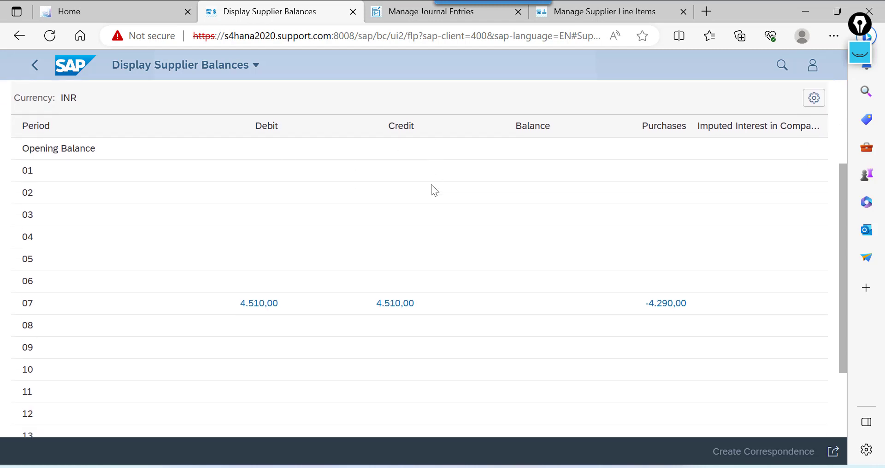
{"action": "scroll", "coordinate": [662, 145], "scroll_direction": "down", "scroll_amount": 3}
{"action": "right_click", "coordinate": [660, 143]}
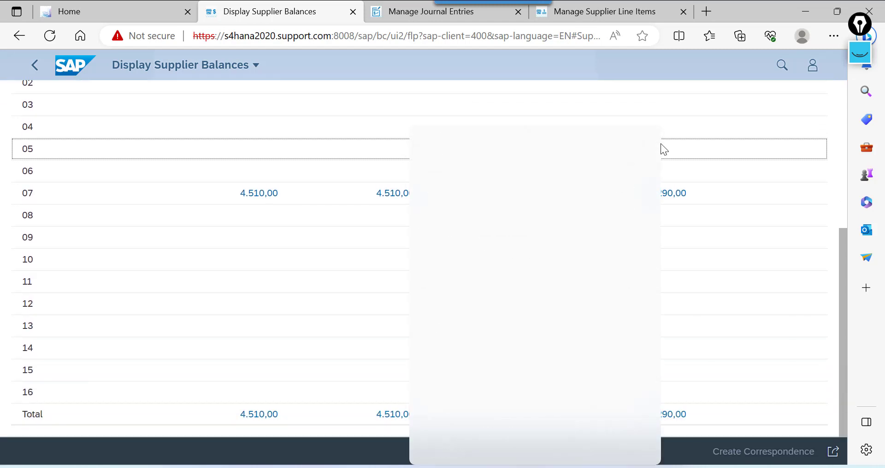
{"action": "left_click", "coordinate": [725, 93]}
{"action": "left_click", "coordinate": [726, 92]}
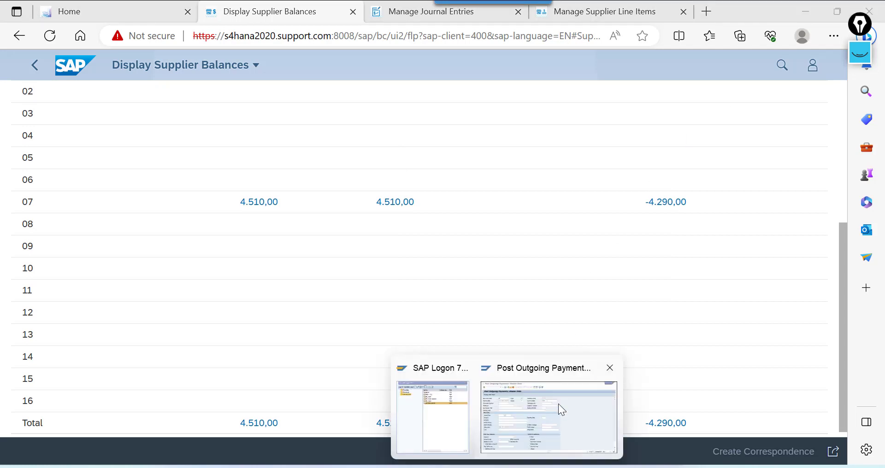
Step: In SAP GUI, run FK10N for vendor 300000, fiscal year 2023, confirming period 7 at 4.510,00
{"action": "left_click", "coordinate": [557, 404]}
{"action": "left_click", "coordinate": [90, 40]}
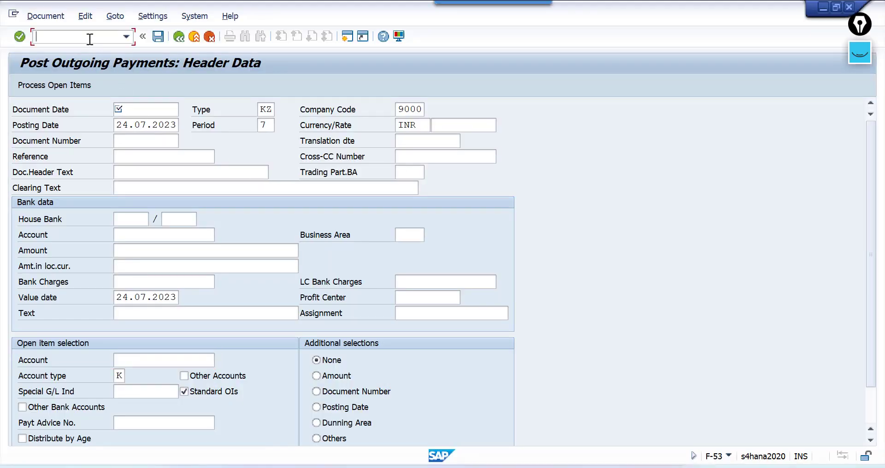
{"action": "type", "text": "/n fk10n"}
{"action": "key", "text": "Return"}
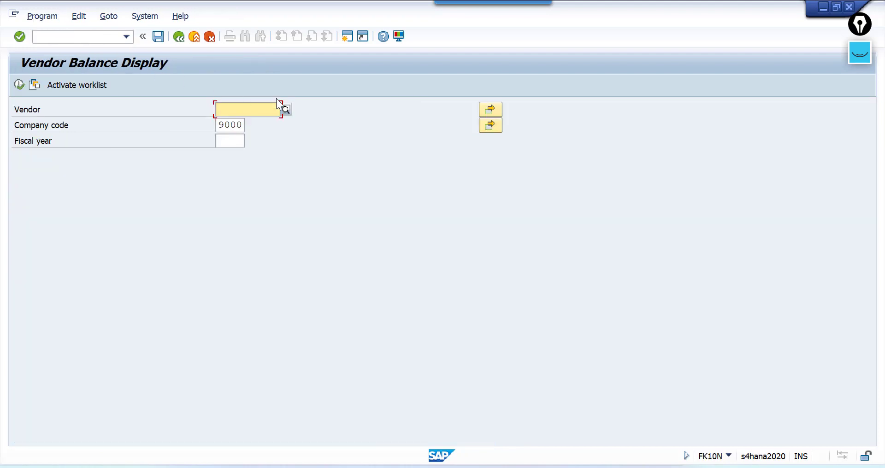
{"action": "type", "text": "300000"}
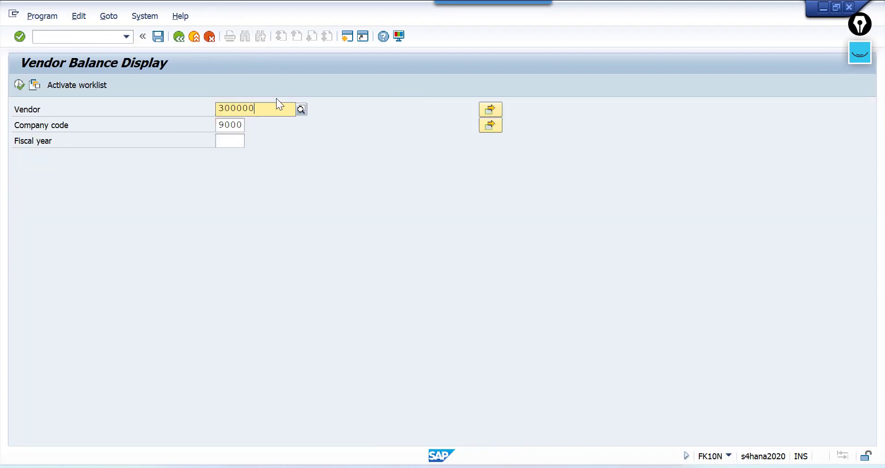
{"action": "key", "text": "Tab"}
{"action": "key", "text": "Tab"}
{"action": "key", "text": "Tab"}
{"action": "key", "text": "Tab"}
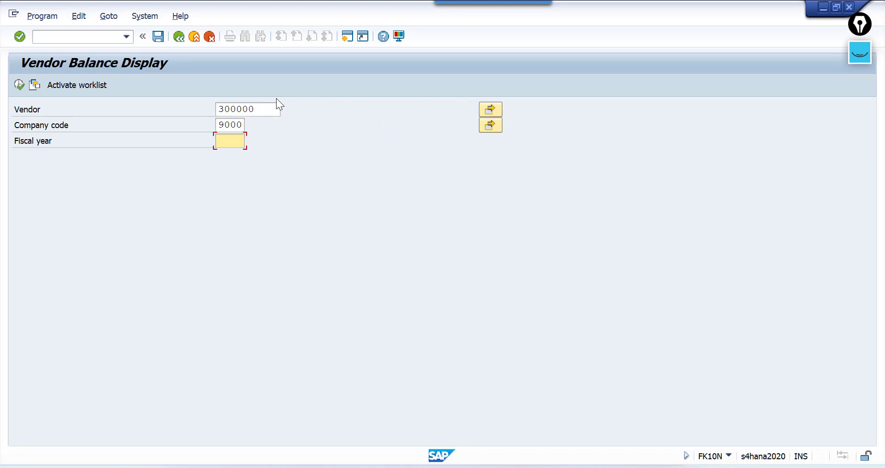
{"action": "type", "text": "2023"}
{"action": "key", "text": "Return"}
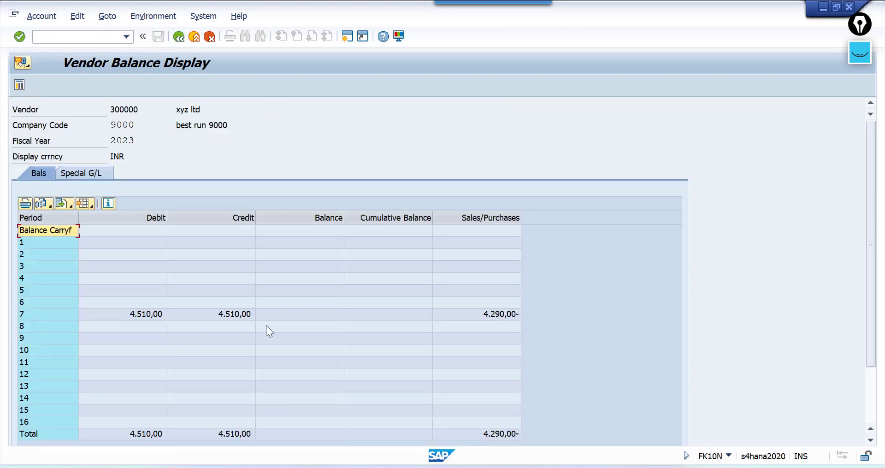
{"action": "key", "text": "alt+Tab"}
Step: Read the Display Supplier Balances app ID F0701 under About, then return to the Home launchpad
{"action": "scroll", "coordinate": [477, 280], "scroll_direction": "up", "scroll_amount": 5}
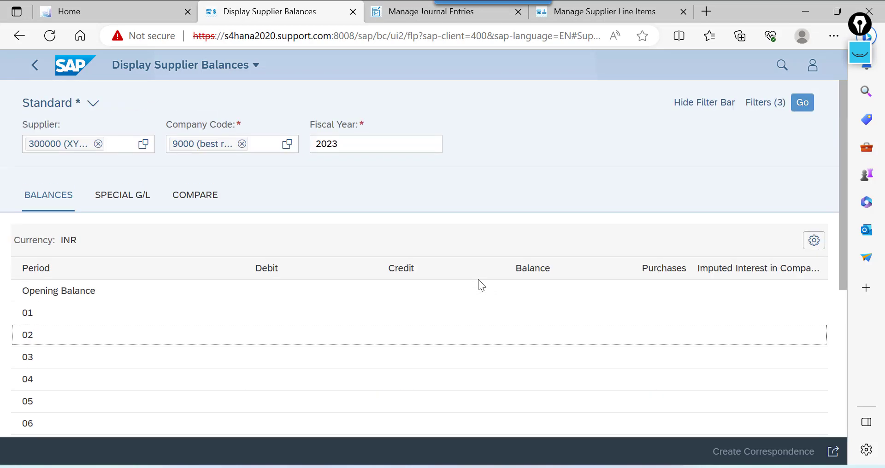
{"action": "left_click", "coordinate": [814, 66]}
{"action": "left_click", "coordinate": [775, 223]}
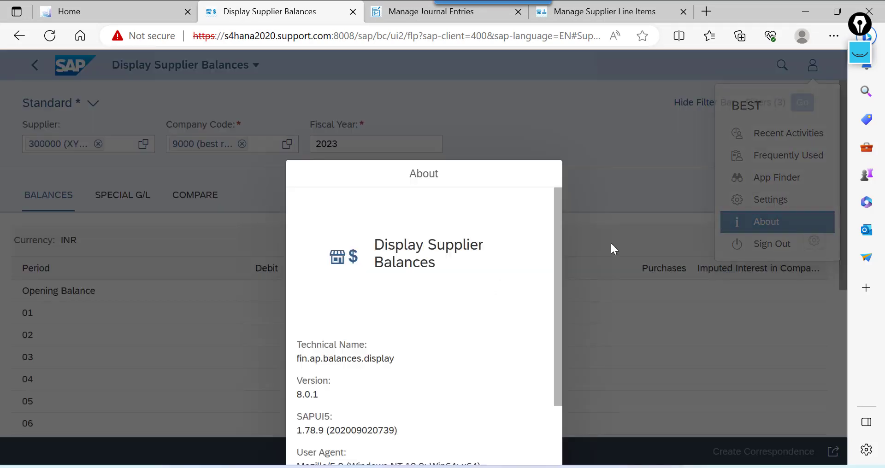
{"action": "scroll", "coordinate": [466, 282], "scroll_direction": "down", "scroll_amount": 3}
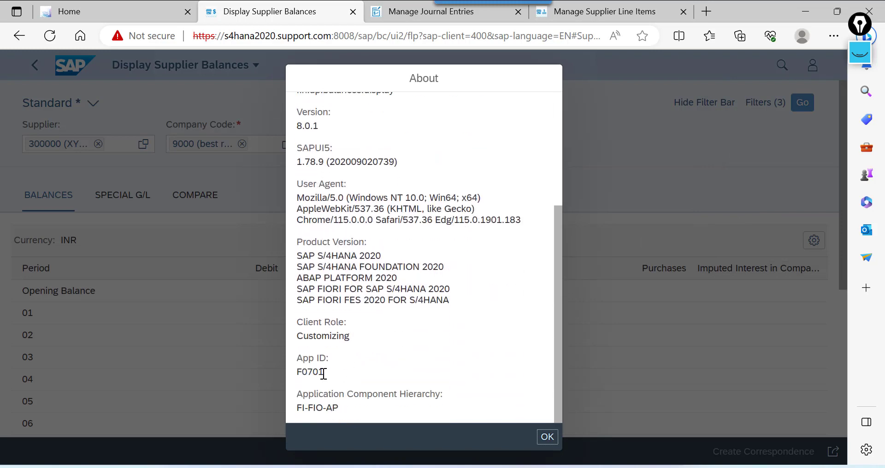
{"action": "left_click", "coordinate": [547, 438]}
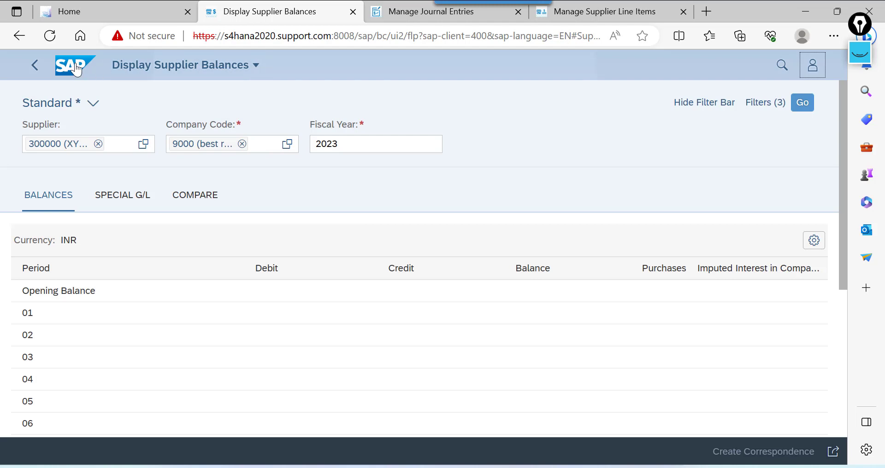
{"action": "left_click", "coordinate": [74, 65]}
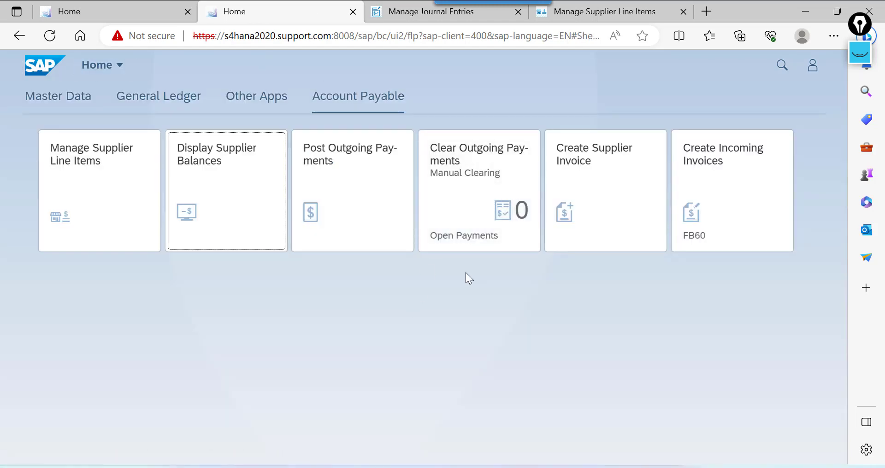